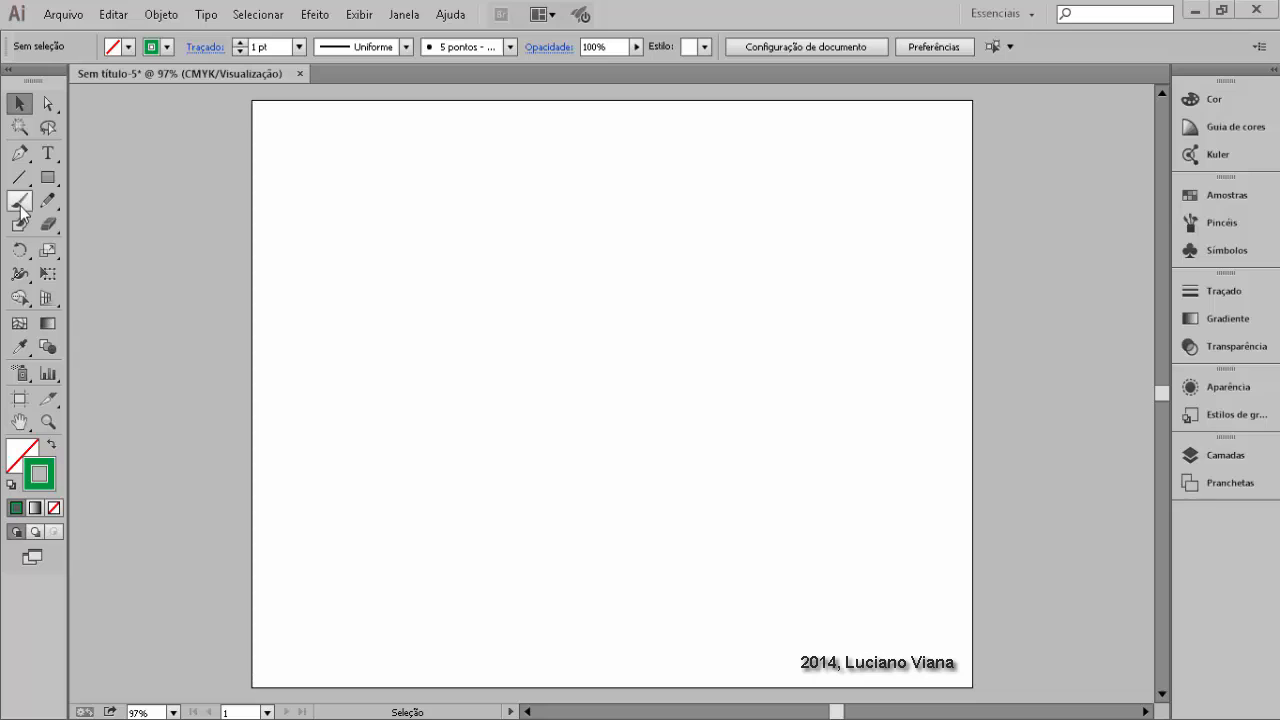
# Step: Paint a wavy vertical profile on the artboard's right half with the Paintbrush, using a 1 pt green stroke and no fill
pyautogui.press('b')
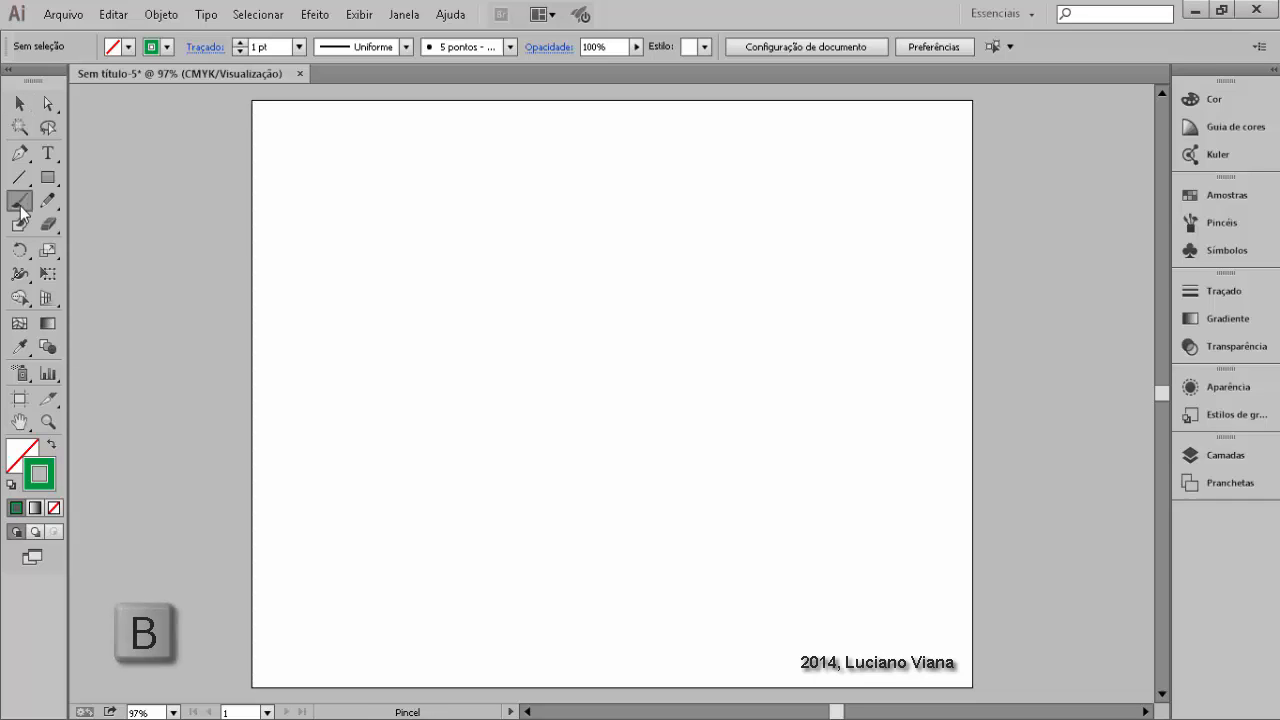
pyautogui.click(167, 48)
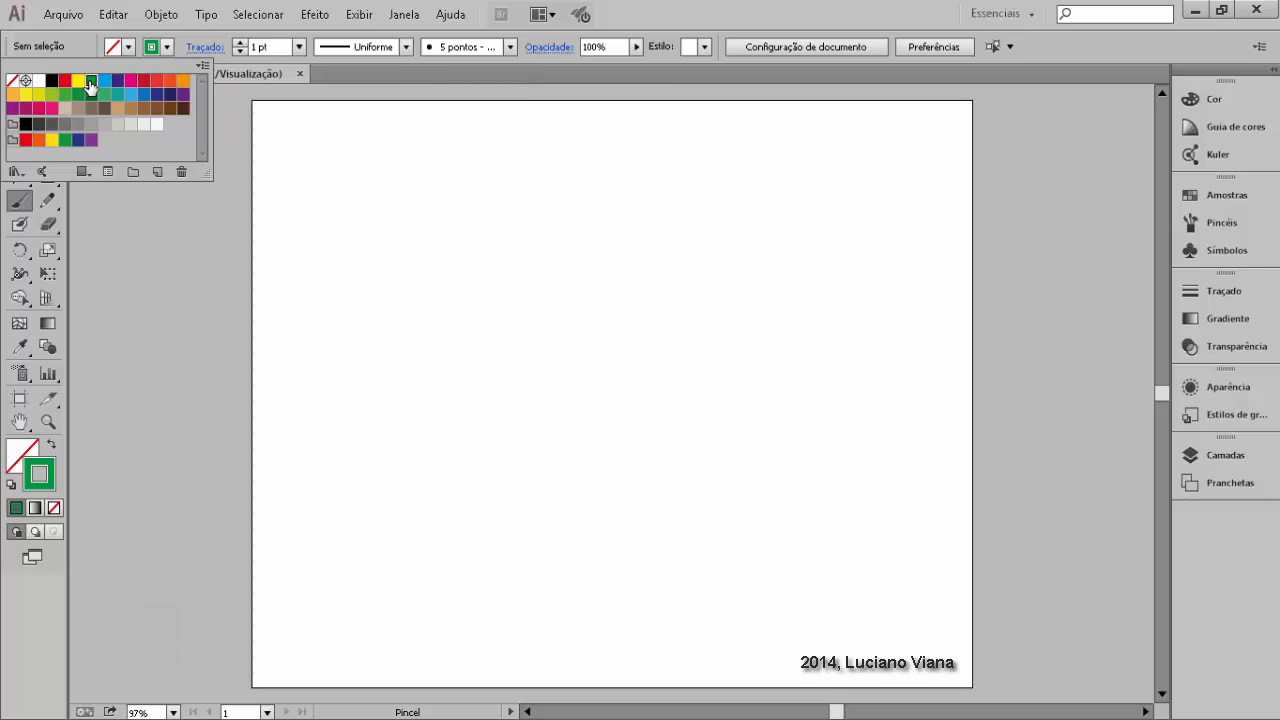
pyautogui.click(167, 50)
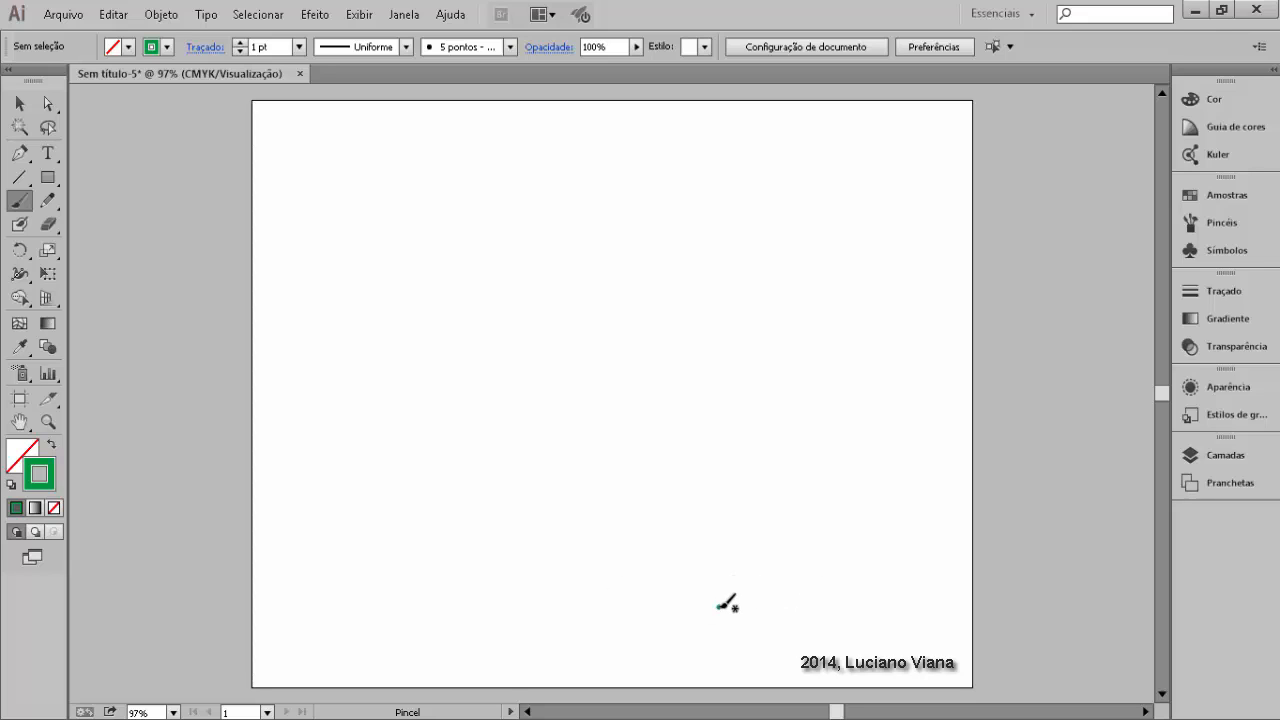
pyautogui.moveTo(720, 606)
pyautogui.mouseDown()
pyautogui.moveTo(762, 589)
pyautogui.moveTo(739, 534)
pyautogui.moveTo(778, 510)
pyautogui.moveTo(740, 469)
pyautogui.moveTo(806, 434)
pyautogui.moveTo(789, 370)
pyautogui.moveTo(843, 347)
pyautogui.moveTo(853, 306)
pyautogui.moveTo(878, 296)
pyautogui.moveTo(862, 253)
pyautogui.mouseUp()
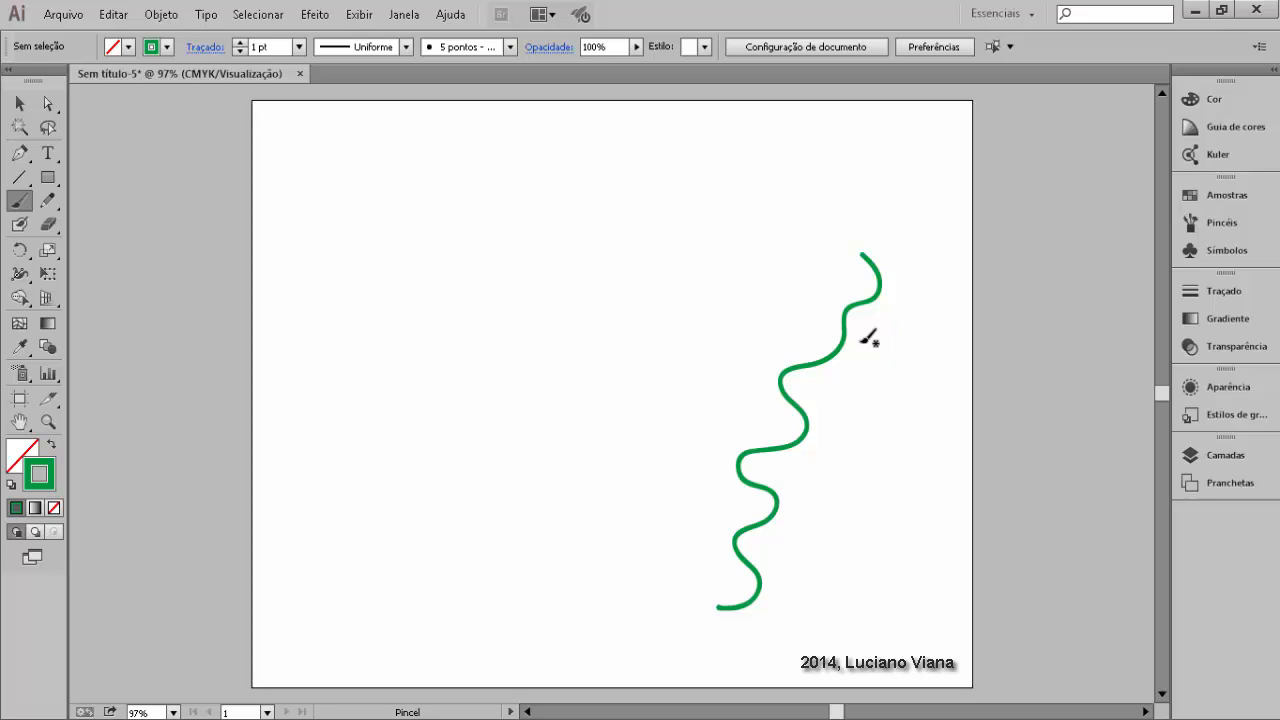
# Step: Apply the 3D Revolve effect (Revolução) to the wavy path with the preview enabled and the extra options hidden
pyautogui.click(20, 104)
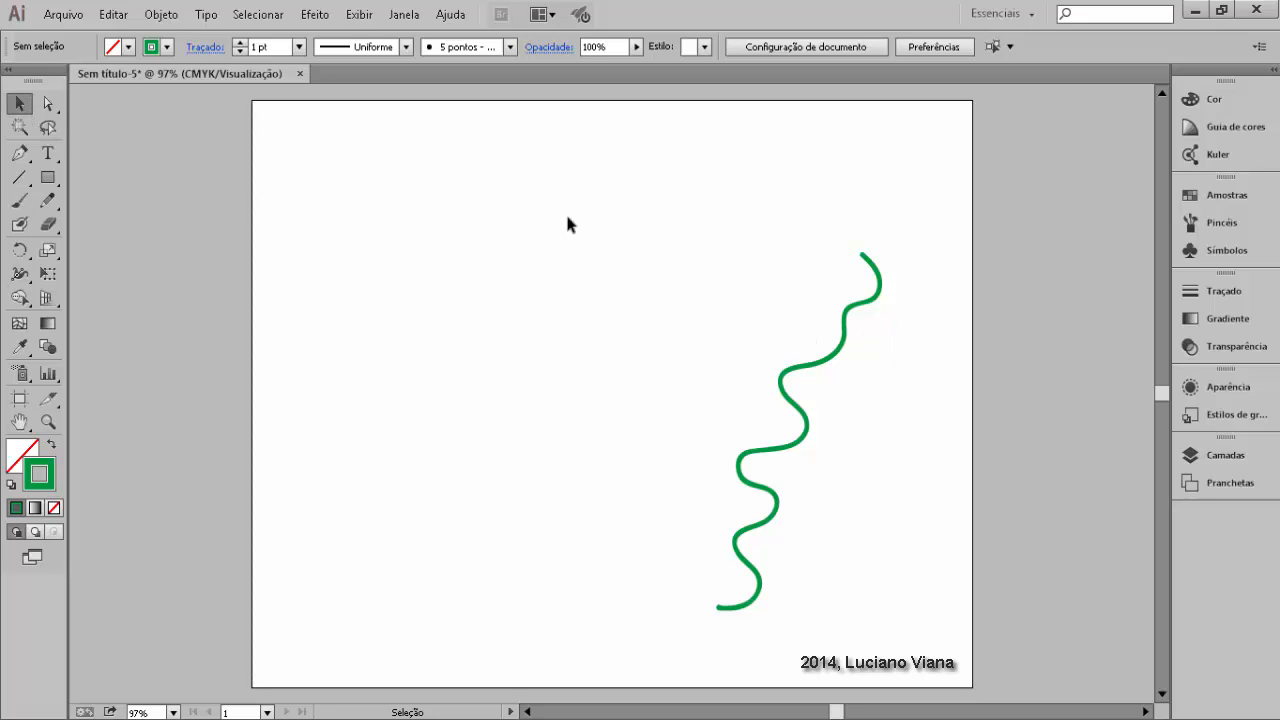
pyautogui.click(869, 270)
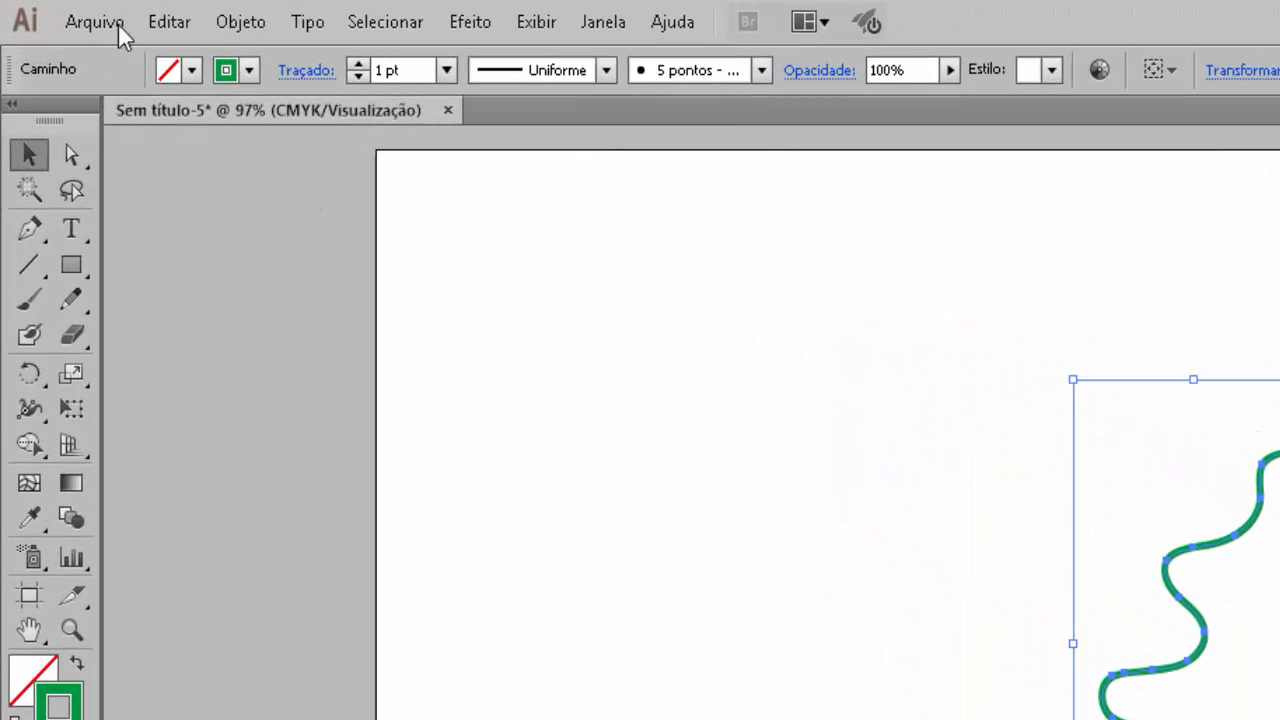
pyautogui.click(476, 22)
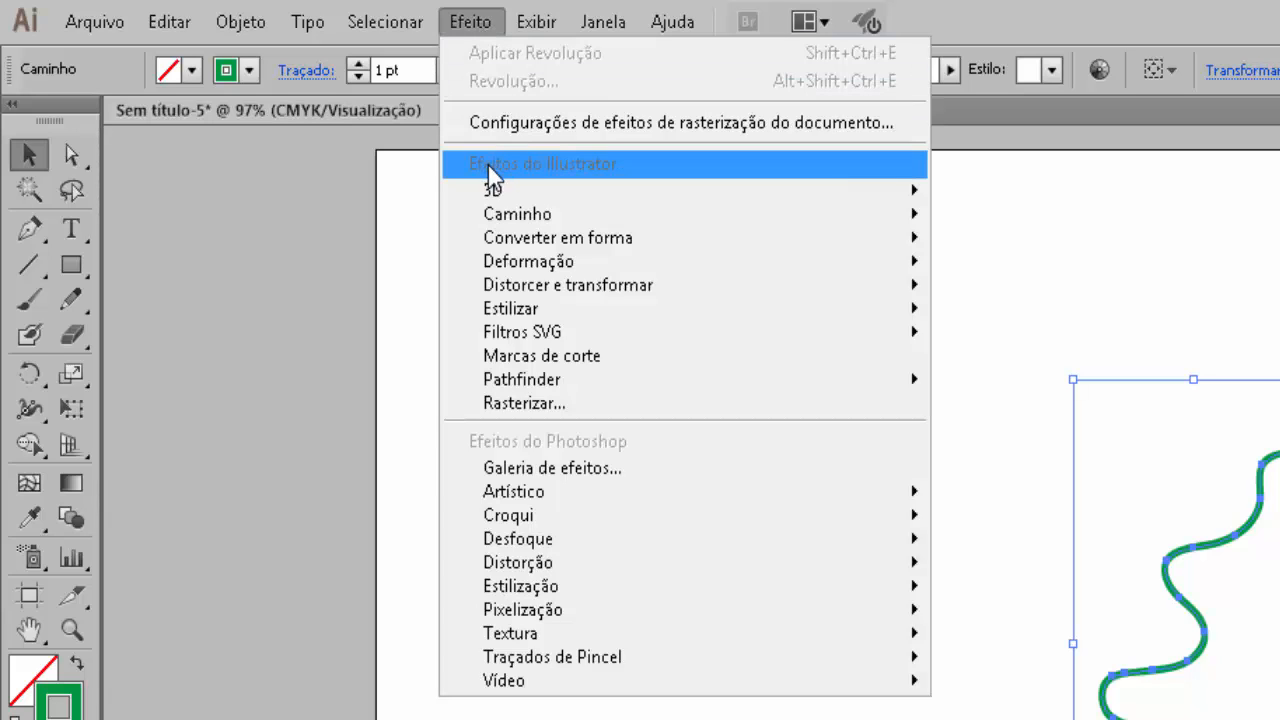
pyautogui.moveTo(528, 198)
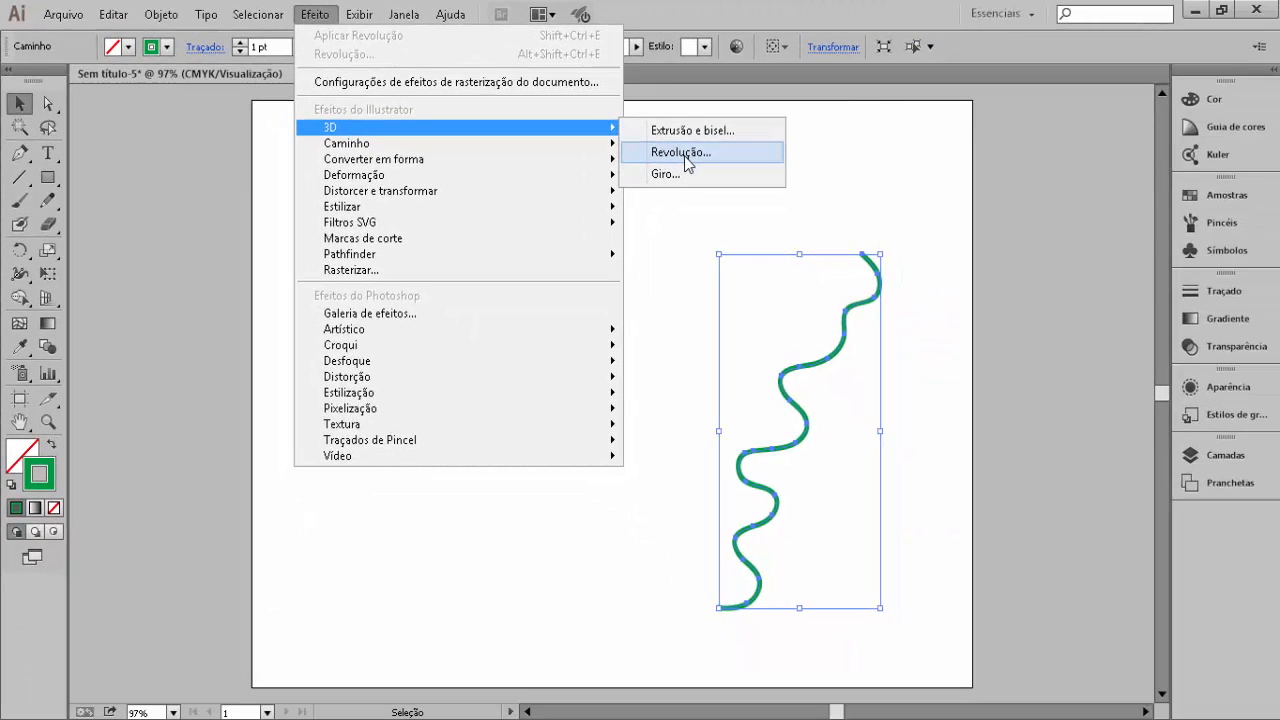
pyautogui.click(684, 155)
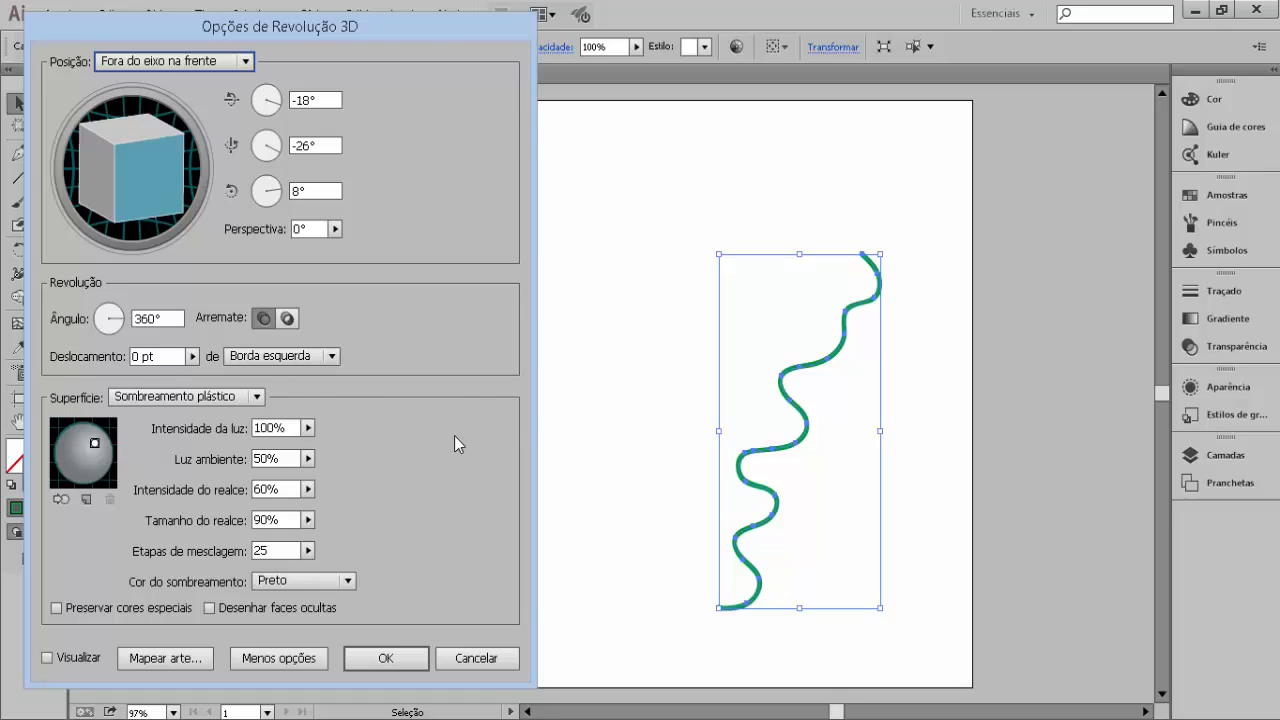
pyautogui.click(260, 660)
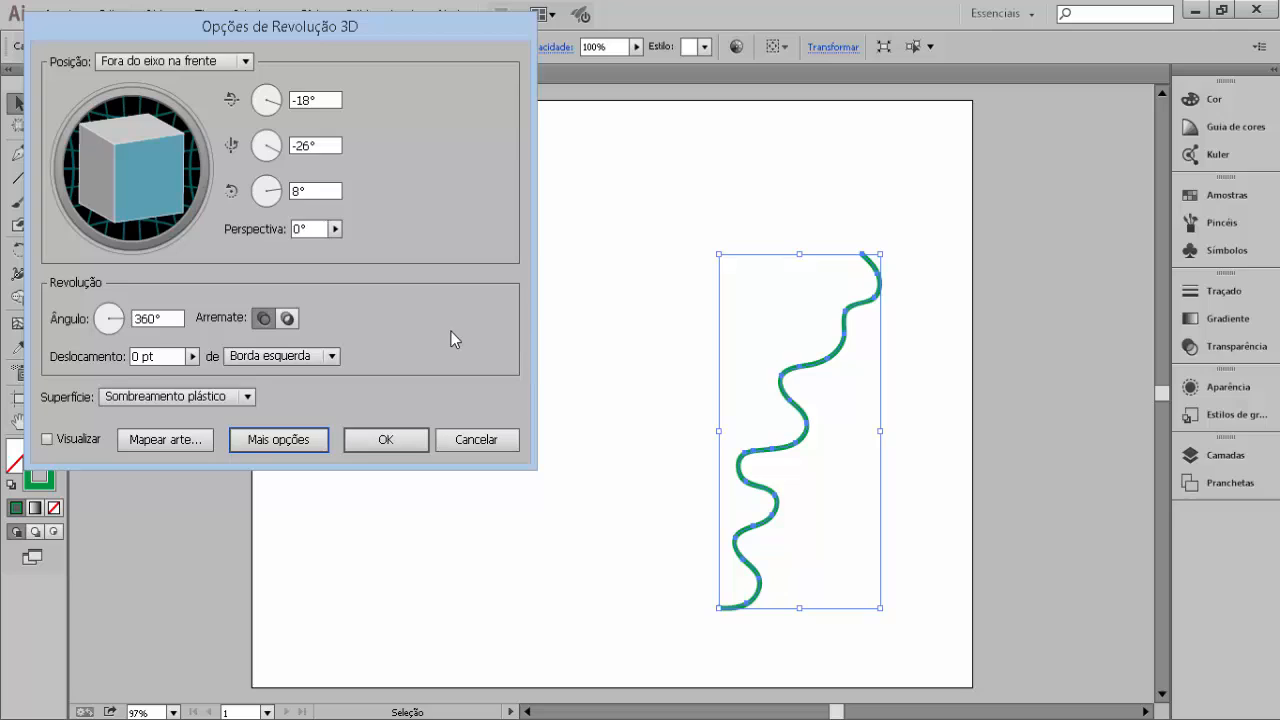
pyautogui.click(46, 440)
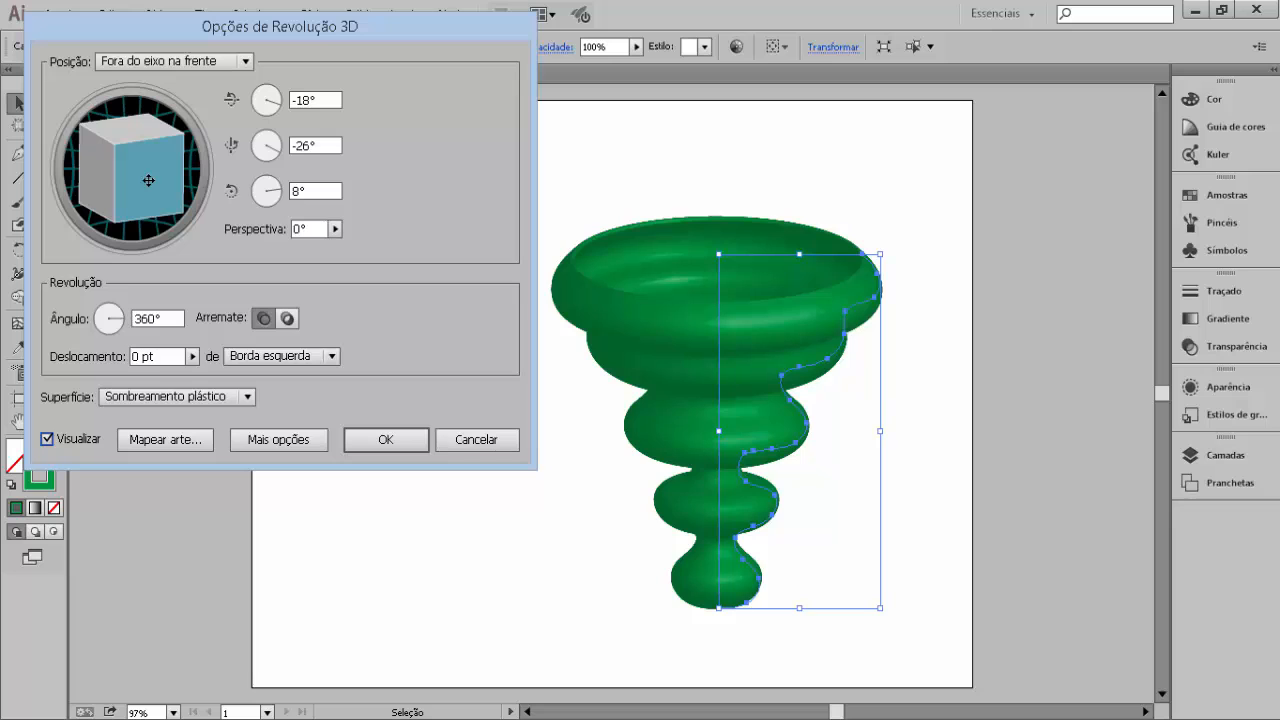
# Step: Give the revolved object a custom rotation of -23° on X, -25° on Y and 4° on Z
pyautogui.moveTo(148, 180)
pyautogui.mouseDown()
pyautogui.moveTo(134, 163)
pyautogui.moveTo(129, 180)
pyautogui.moveTo(133, 166)
pyautogui.mouseUp()
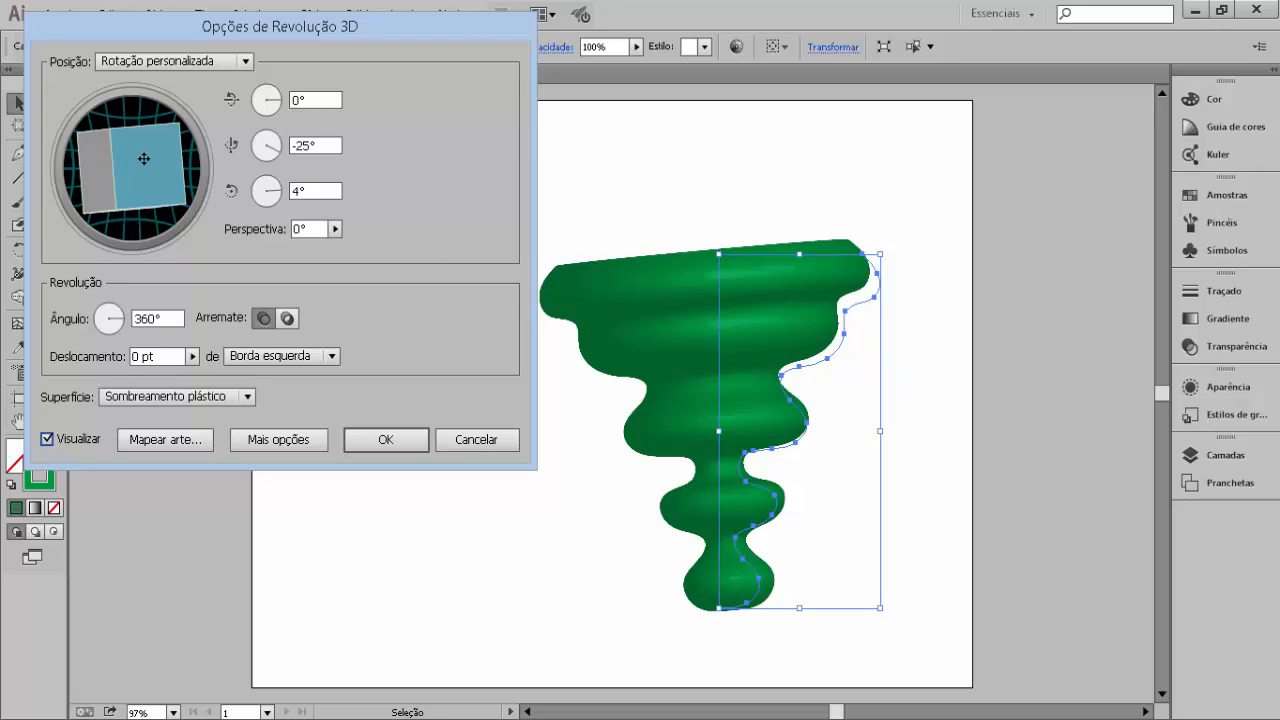
pyautogui.moveTo(137, 124)
pyautogui.mouseDown()
pyautogui.moveTo(131, 152)
pyautogui.moveTo(141, 144)
pyautogui.mouseUp()
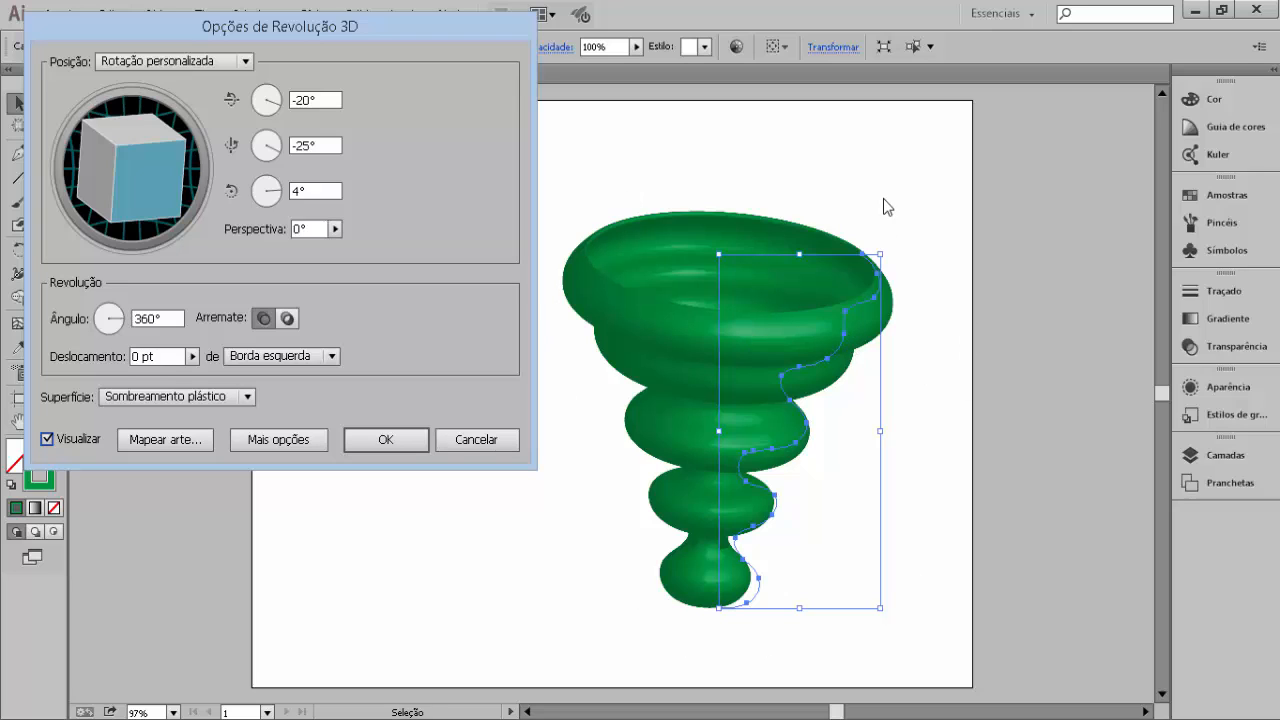
pyautogui.click(278, 105)
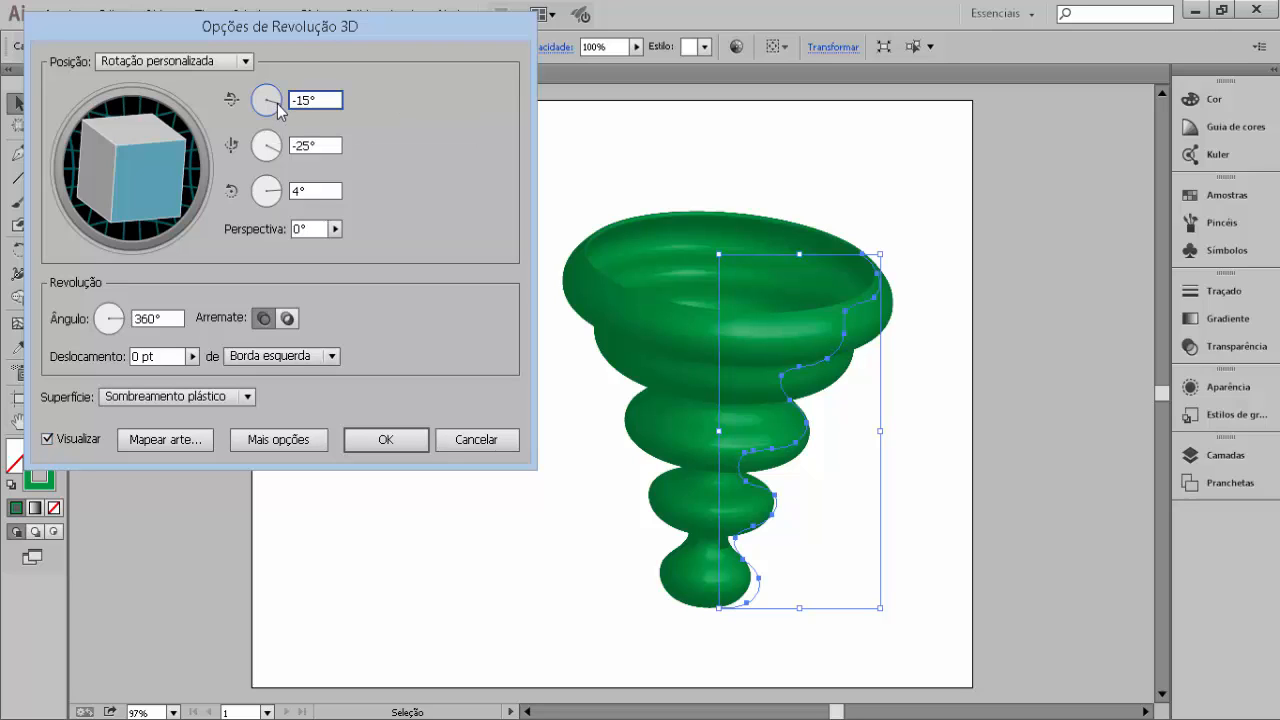
pyautogui.moveTo(277, 103); pyautogui.dragTo(278, 106)
pyautogui.click(326, 142)
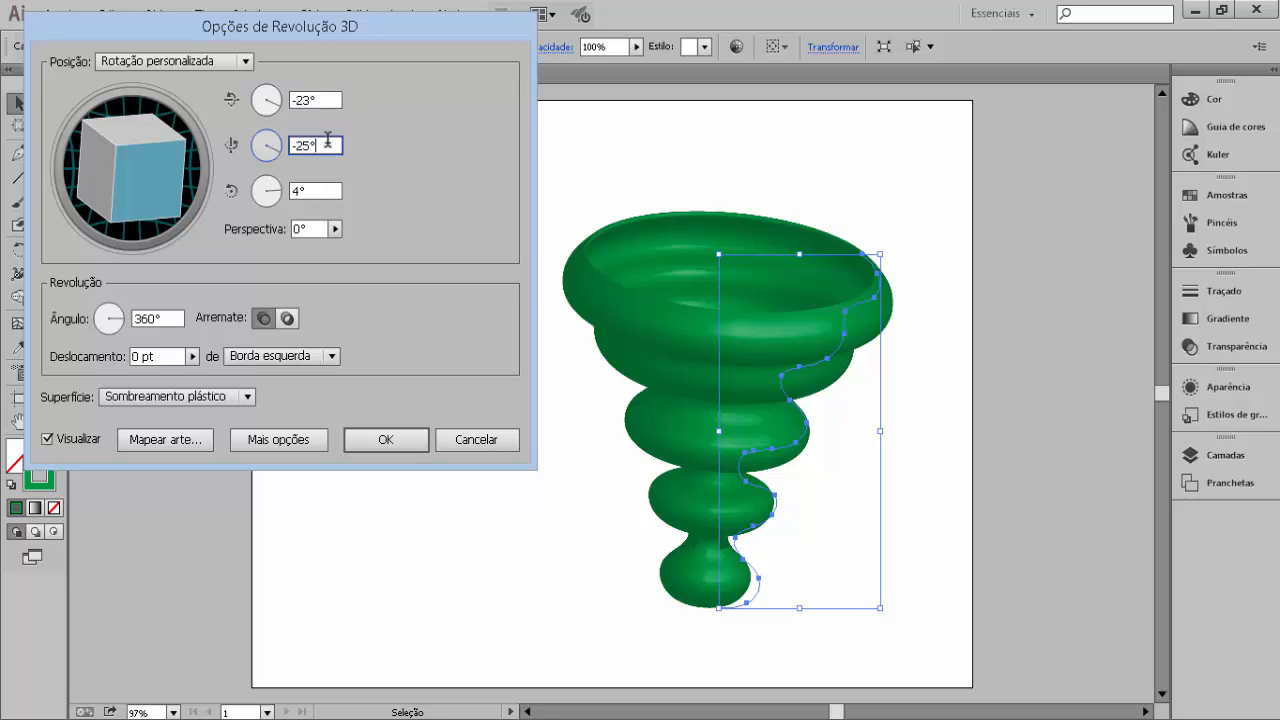
pyautogui.click(318, 190)
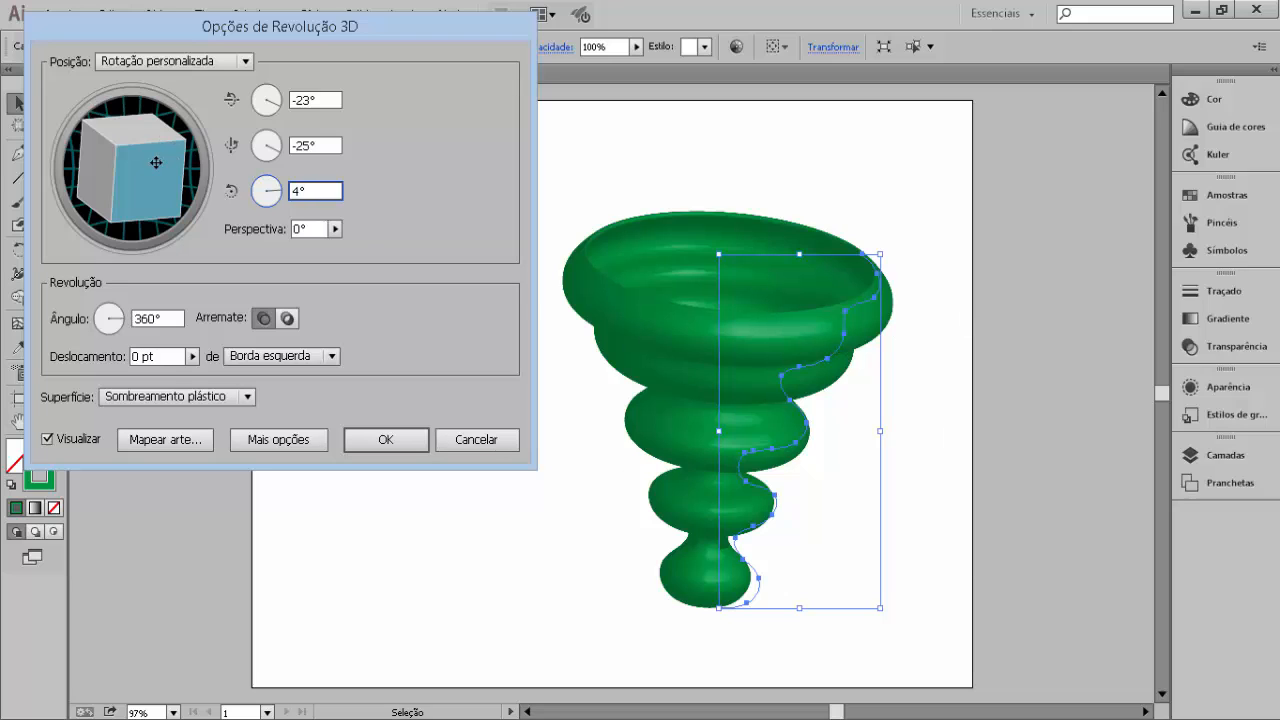
# Step: Rotate the revolved object to -11° on X and -26° on Y, and review the position presets without choosing one
pyautogui.moveTo(153, 172)
pyautogui.mouseDown()
pyautogui.moveTo(152, 150)
pyautogui.moveTo(145, 160)
pyautogui.mouseUp()
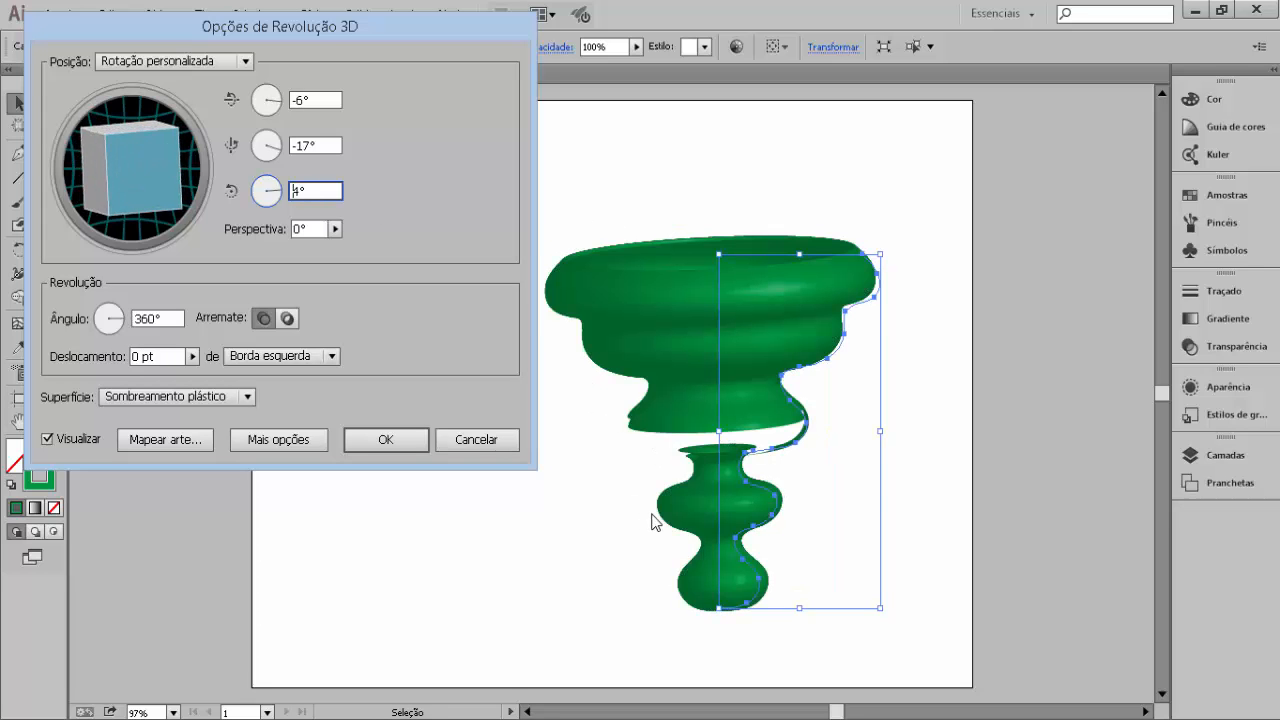
pyautogui.moveTo(165, 160); pyautogui.dragTo(188, 100)
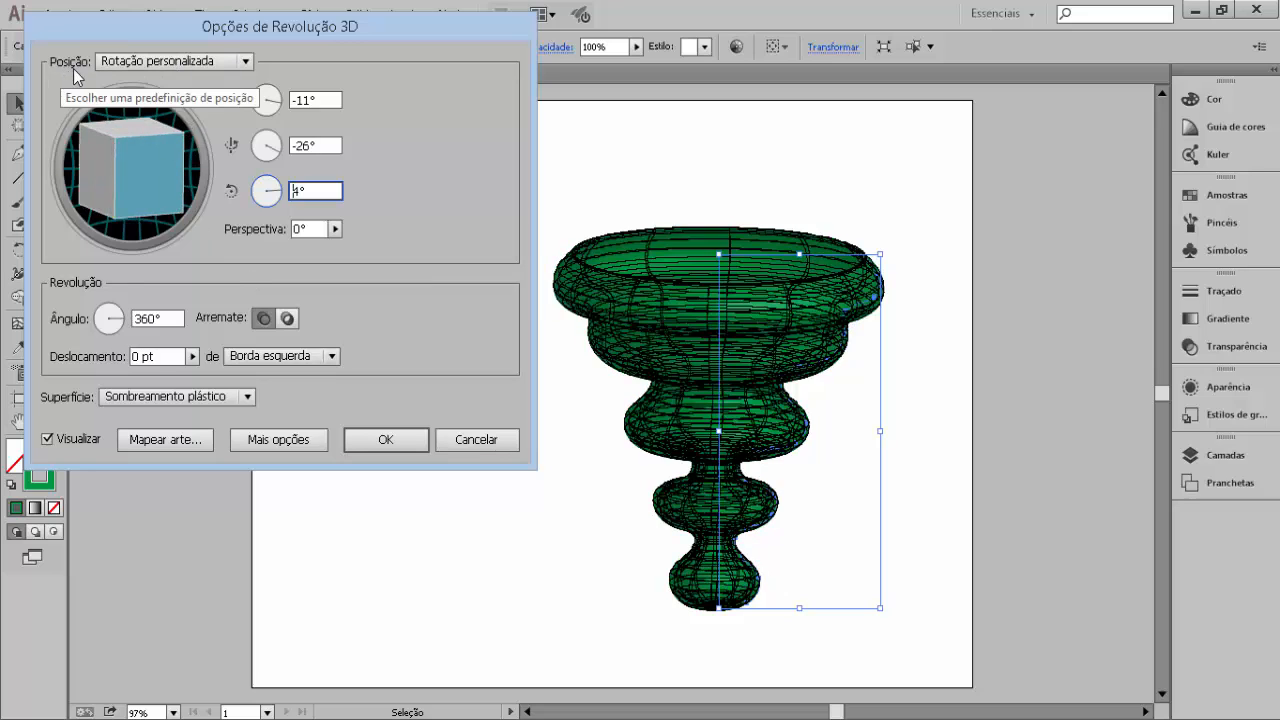
pyautogui.click(246, 61)
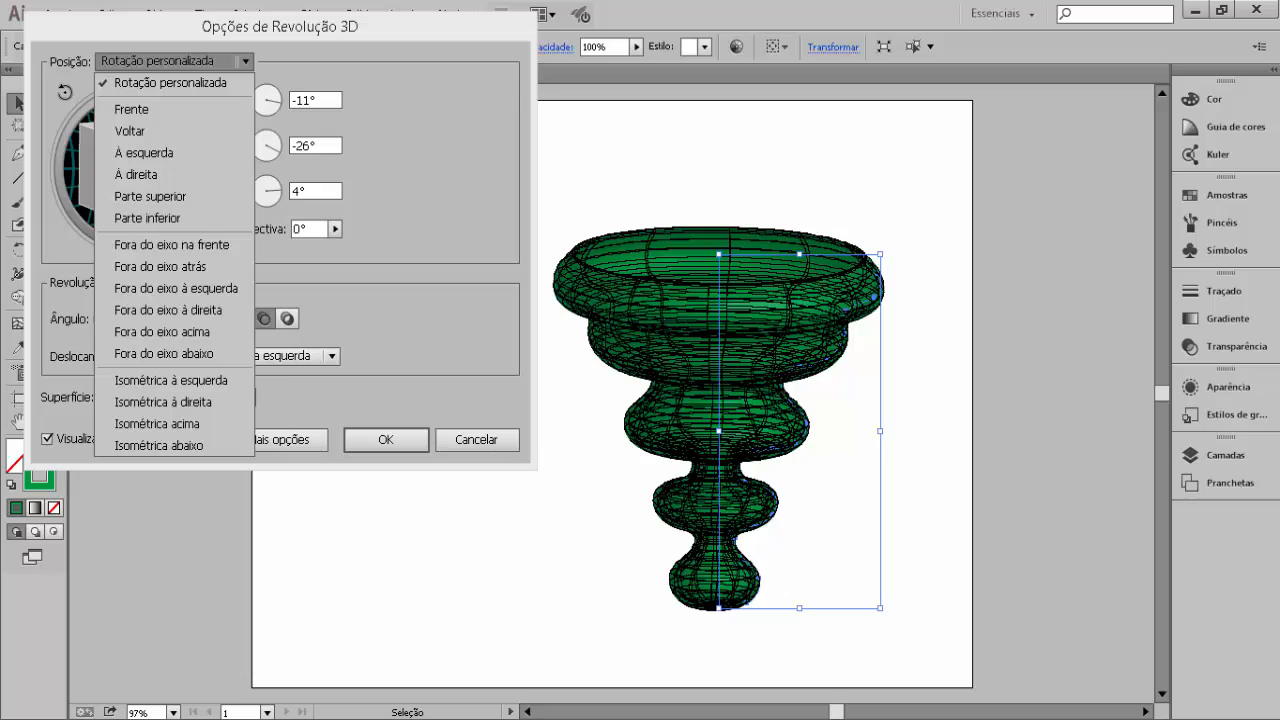
pyautogui.click(67, 96)
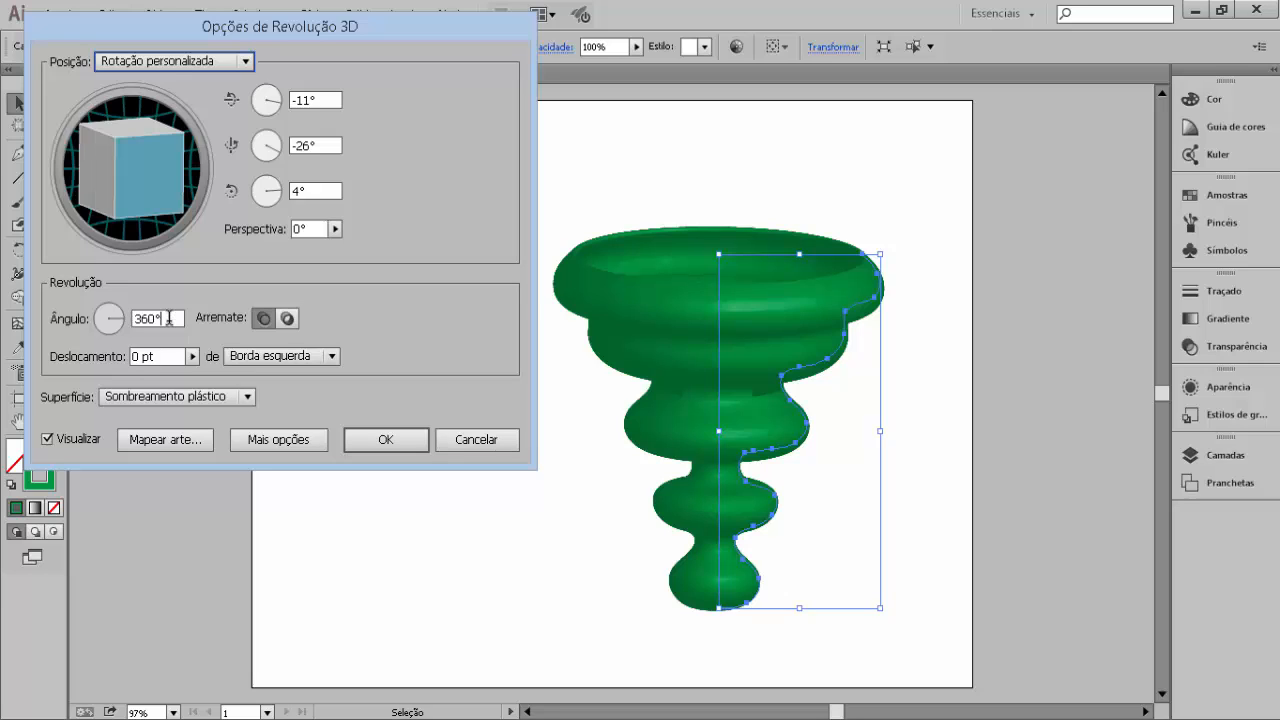
# Step: Try a revolution angle of 90° and restore it to 360°
pyautogui.moveTo(169, 318); pyautogui.dragTo(129, 318)
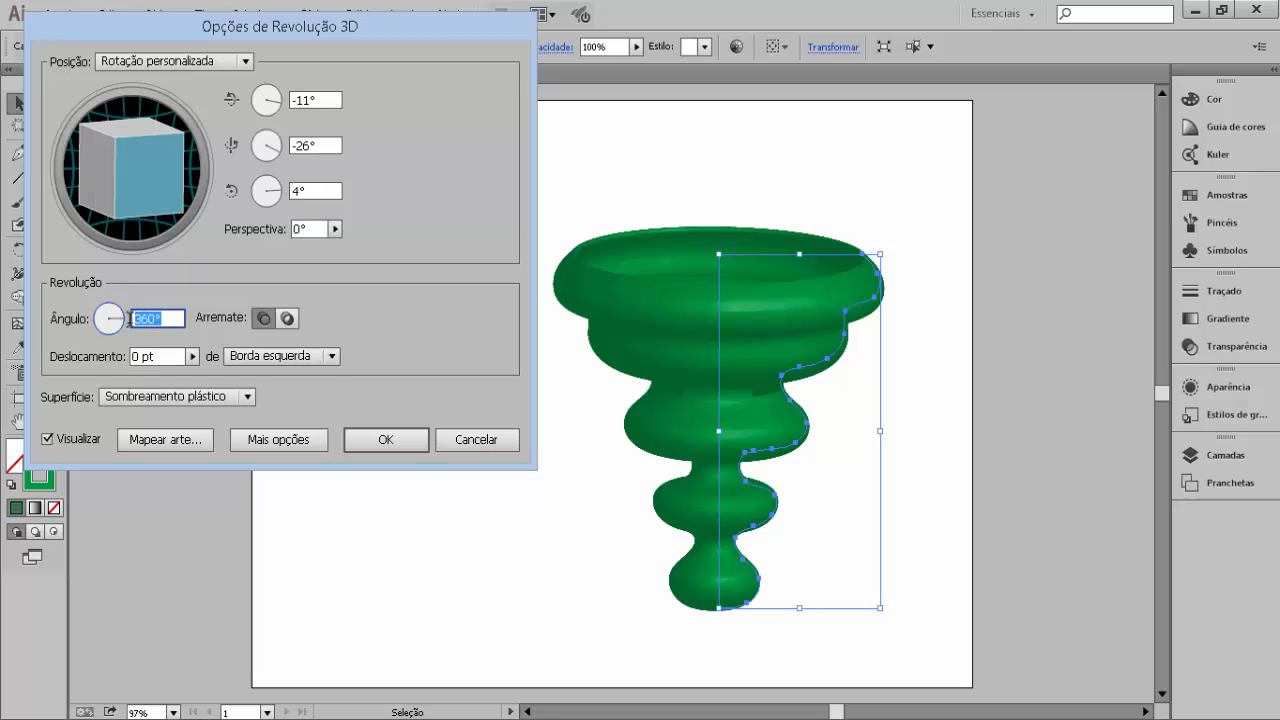
pyautogui.write('90')
pyautogui.press('Tab')
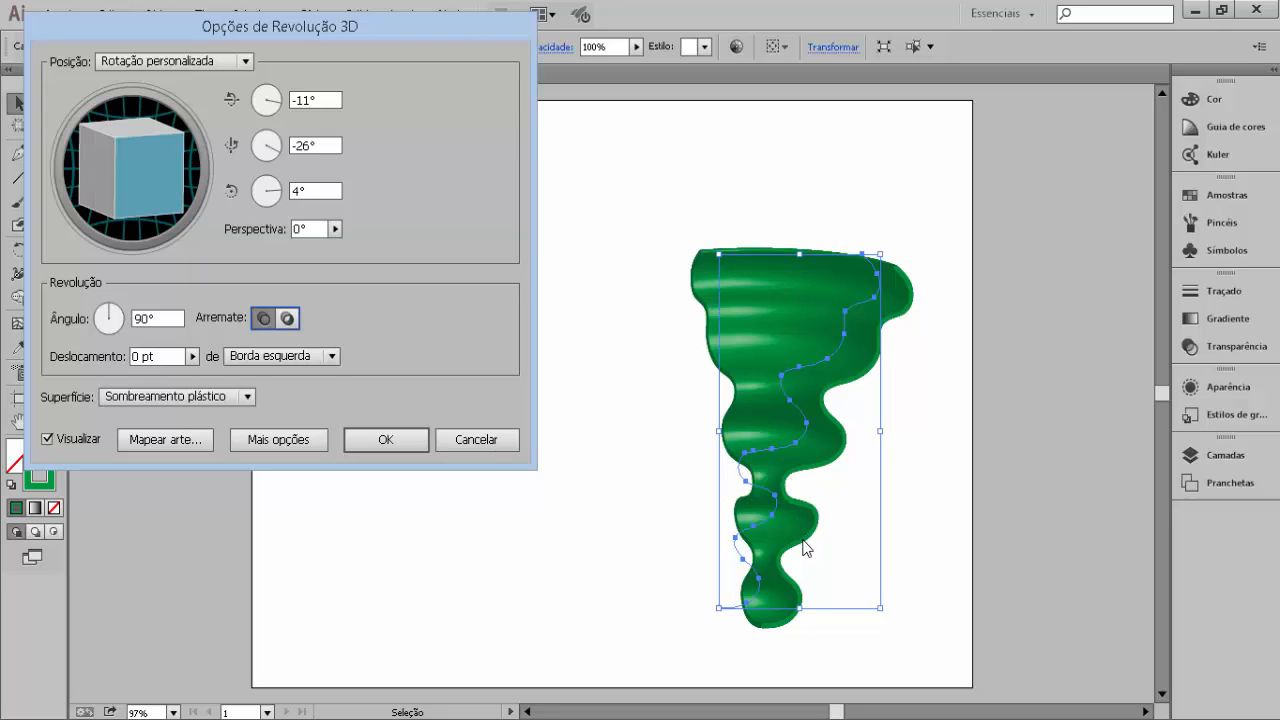
pyautogui.click(134, 318)
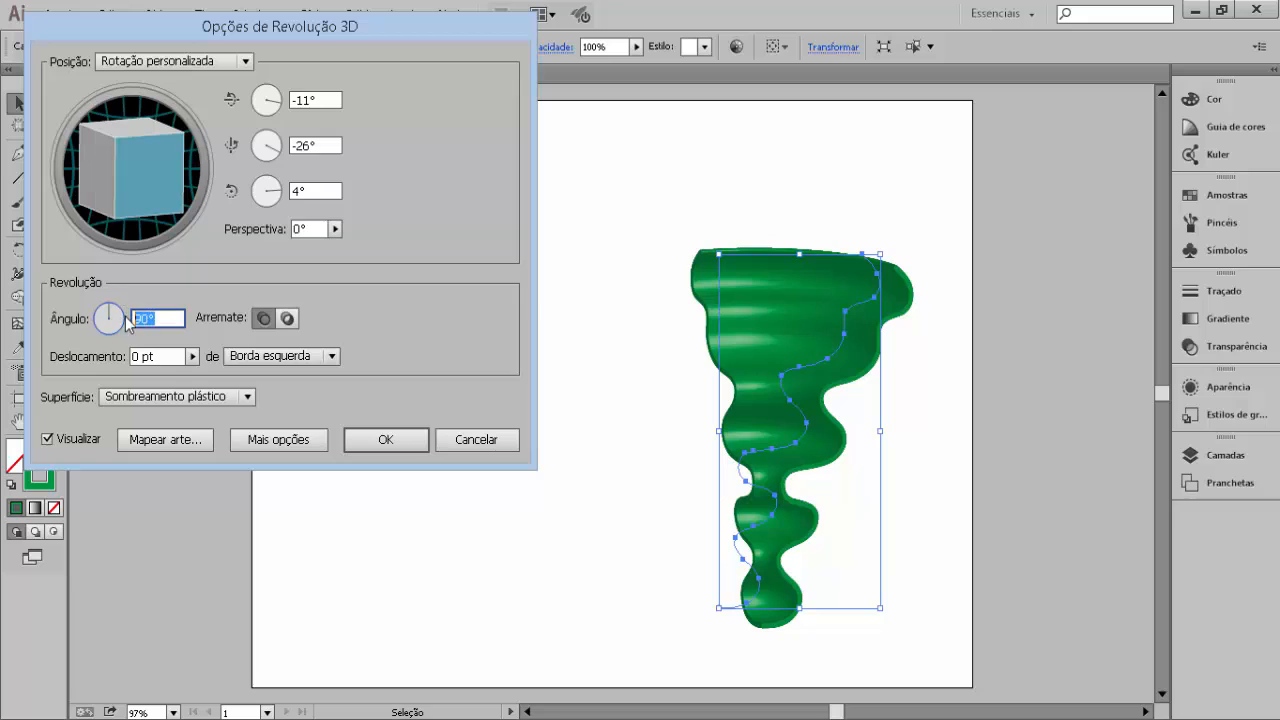
pyautogui.write('360')
pyautogui.press('Tab')
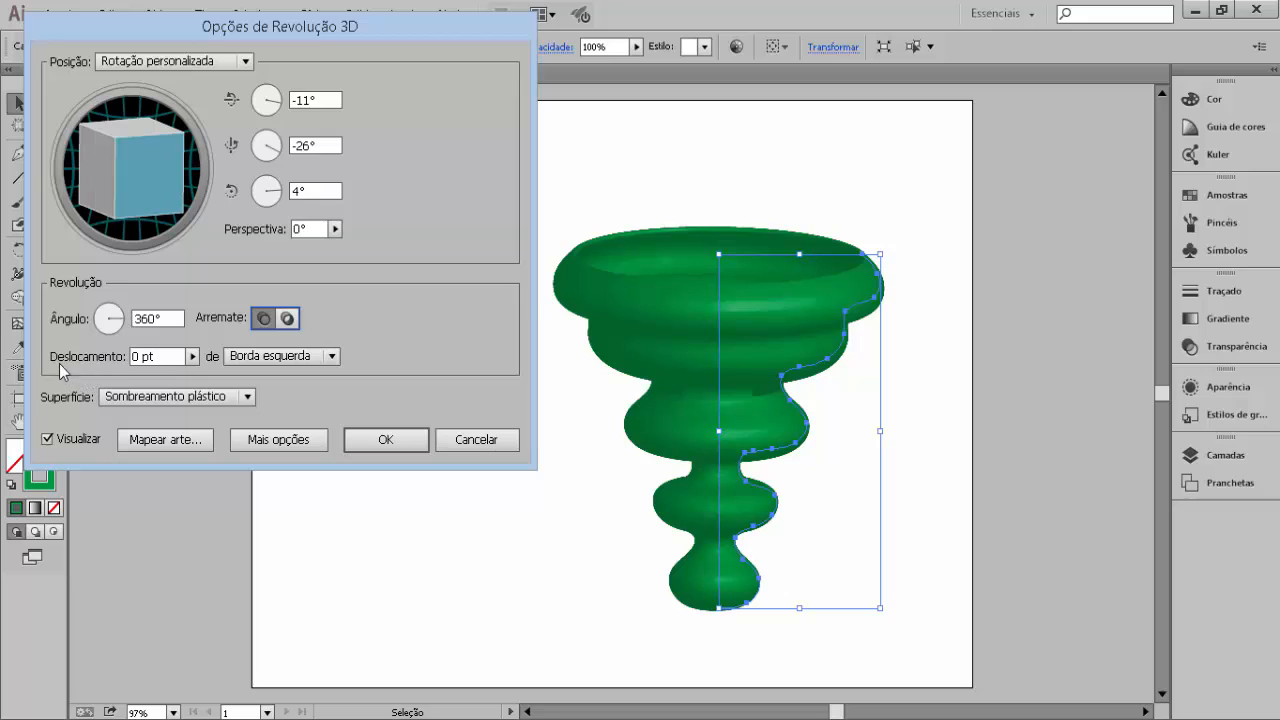
# Step: Try offsetting the revolution axis by 213 pt and return the offset to 0 pt
pyautogui.click(192, 357)
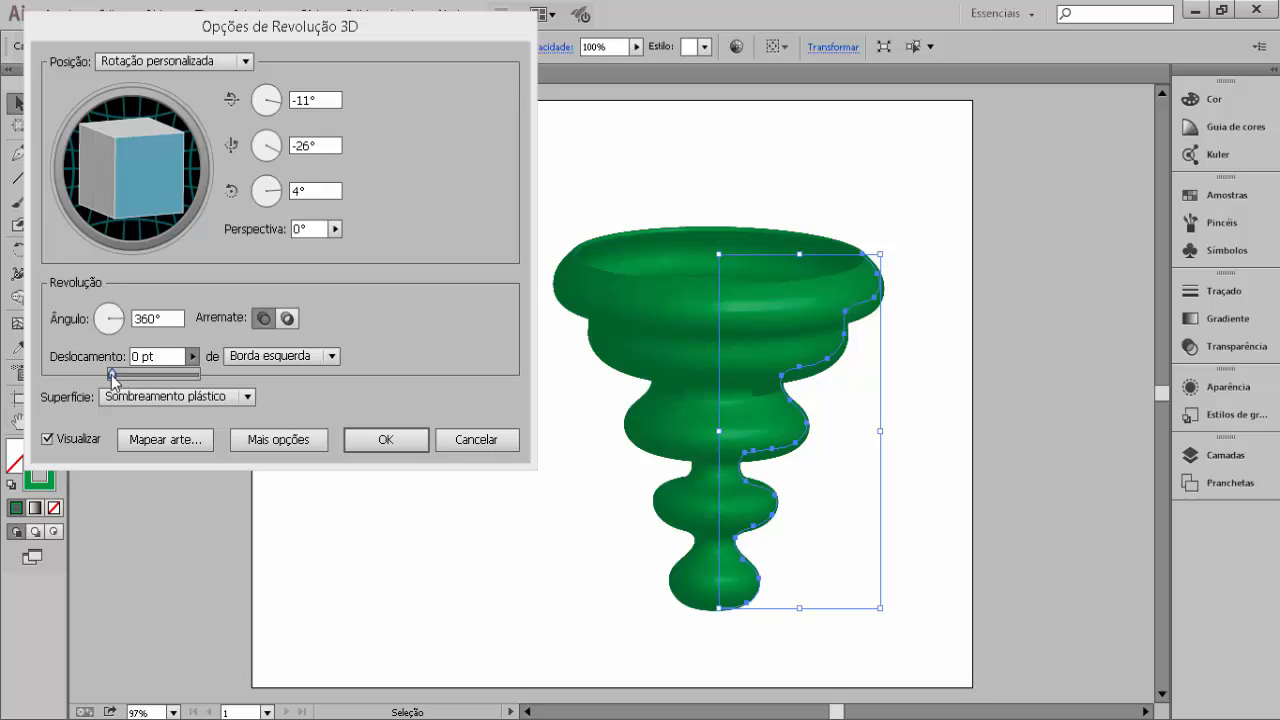
pyautogui.moveTo(111, 378); pyautogui.dragTo(131, 383)
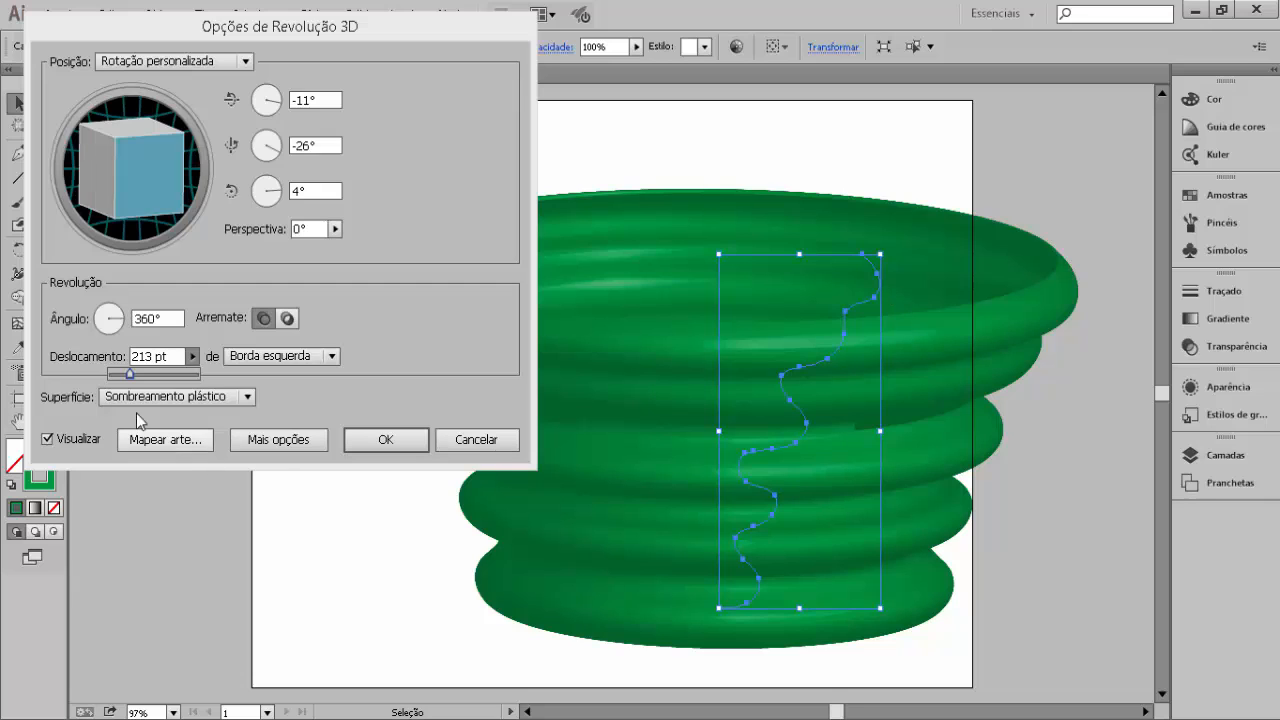
pyautogui.moveTo(130, 376); pyautogui.dragTo(111, 377)
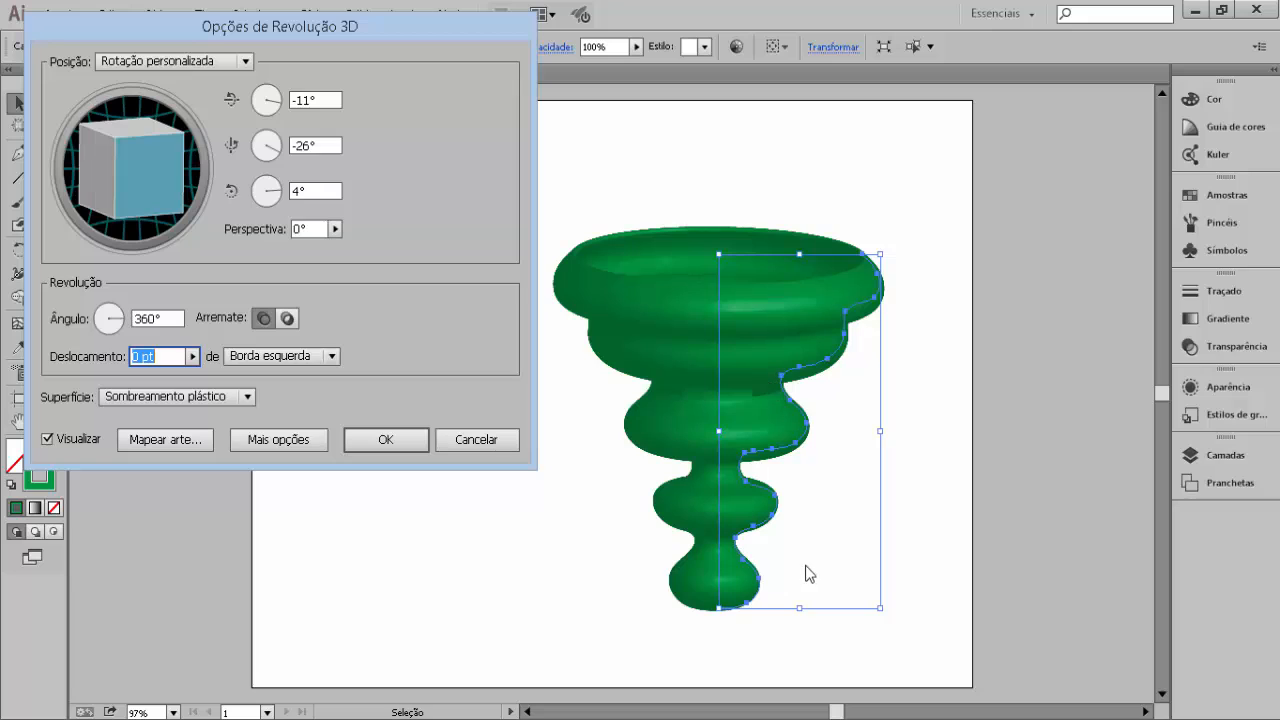
# Step: Try revolving the profile around its right edge (Borda direita) and restore the left edge (Borda esquerda)
pyautogui.click(331, 357)
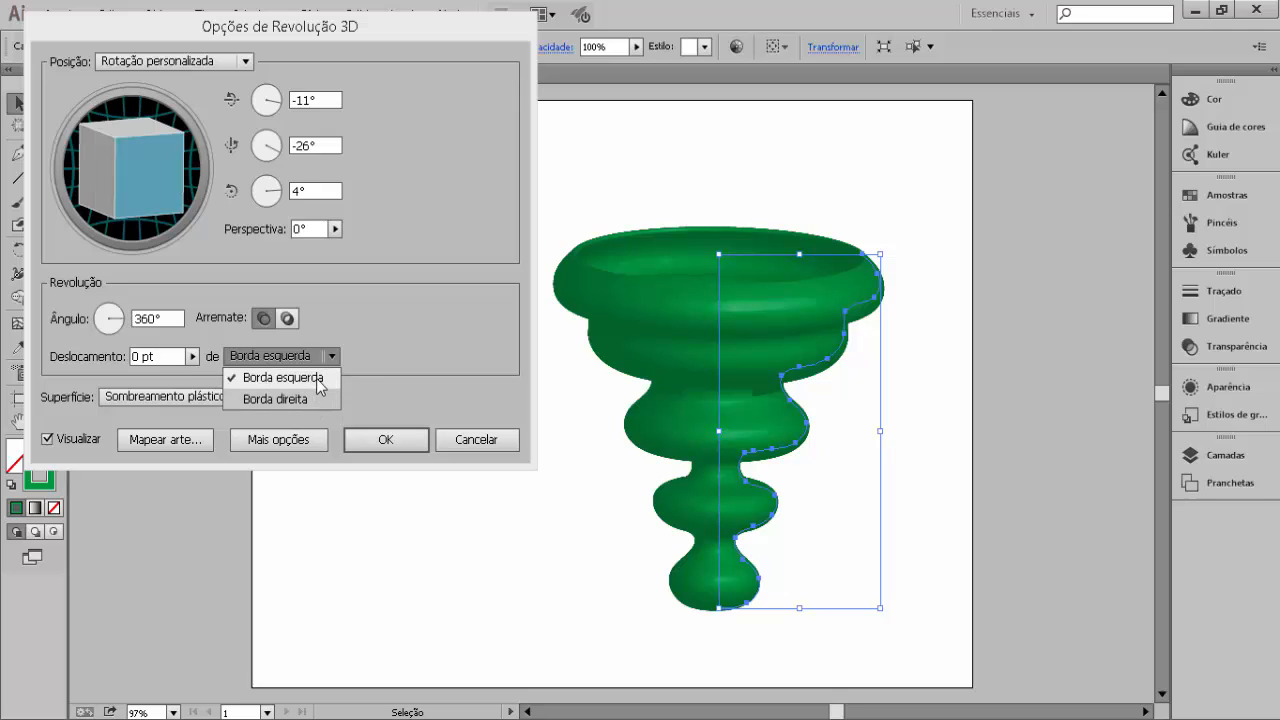
pyautogui.click(380, 351)
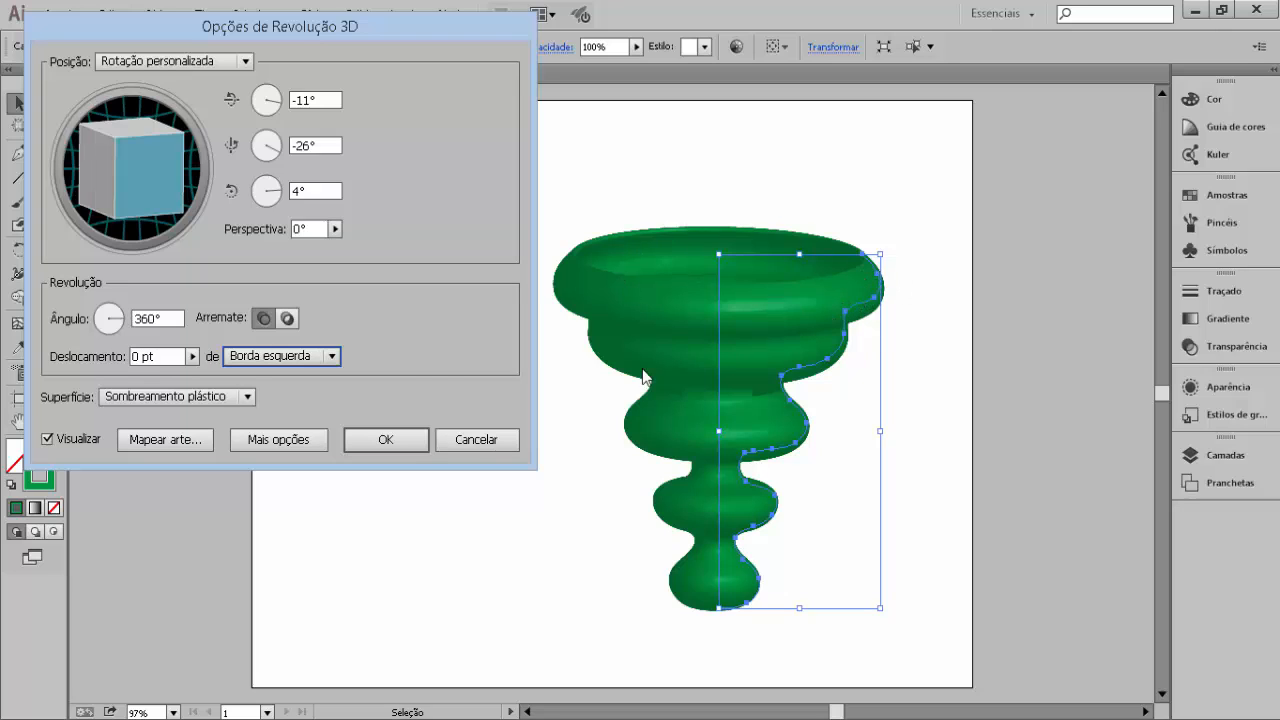
pyautogui.click(332, 358)
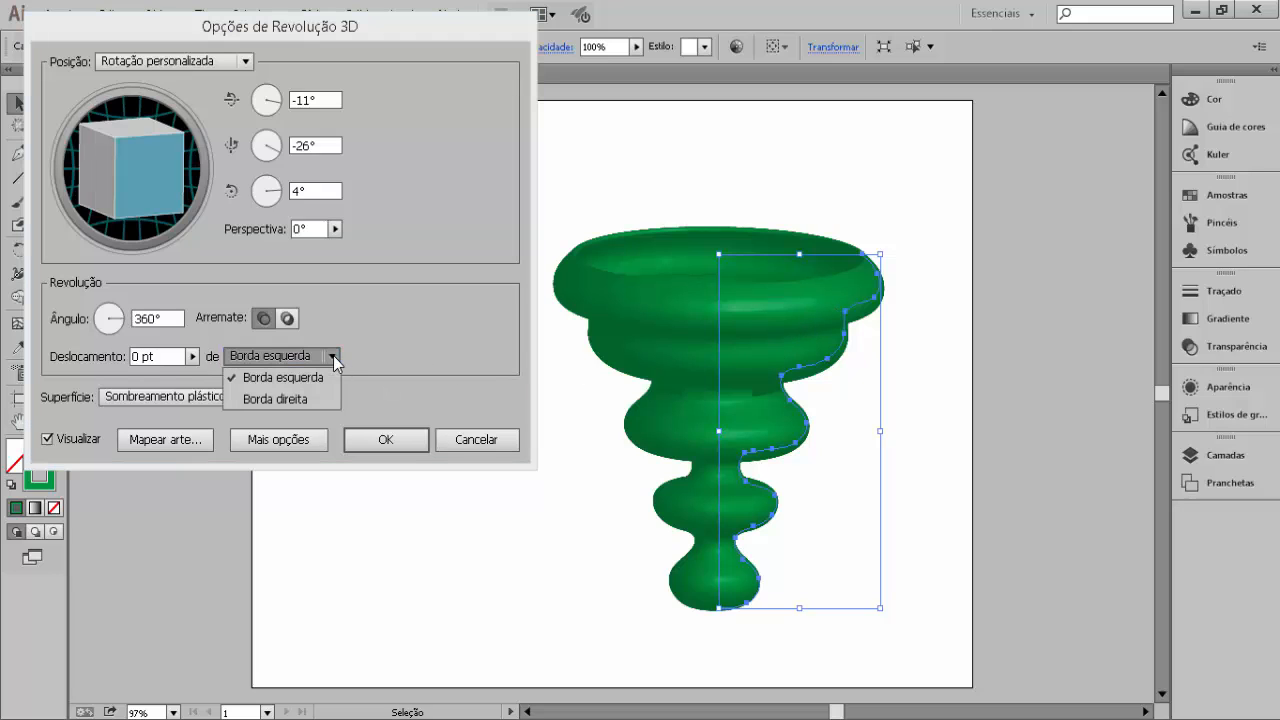
pyautogui.click(277, 398)
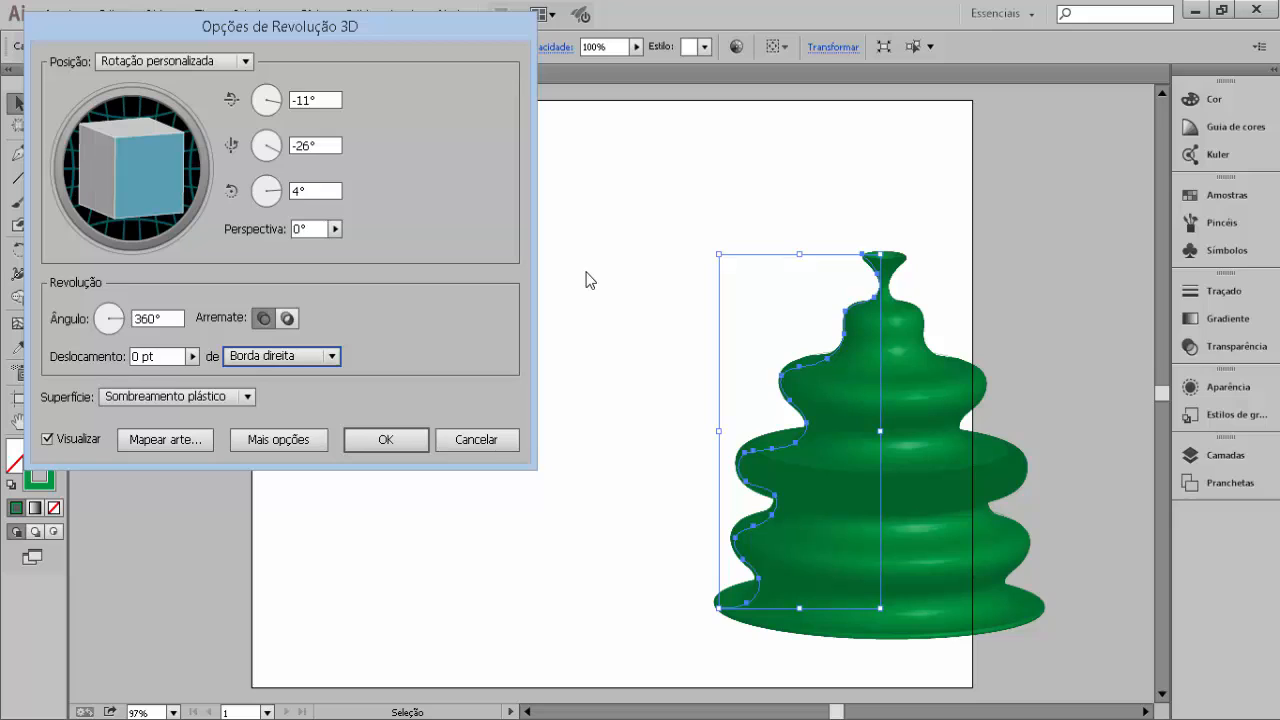
pyautogui.click(334, 358)
pyautogui.click(315, 376)
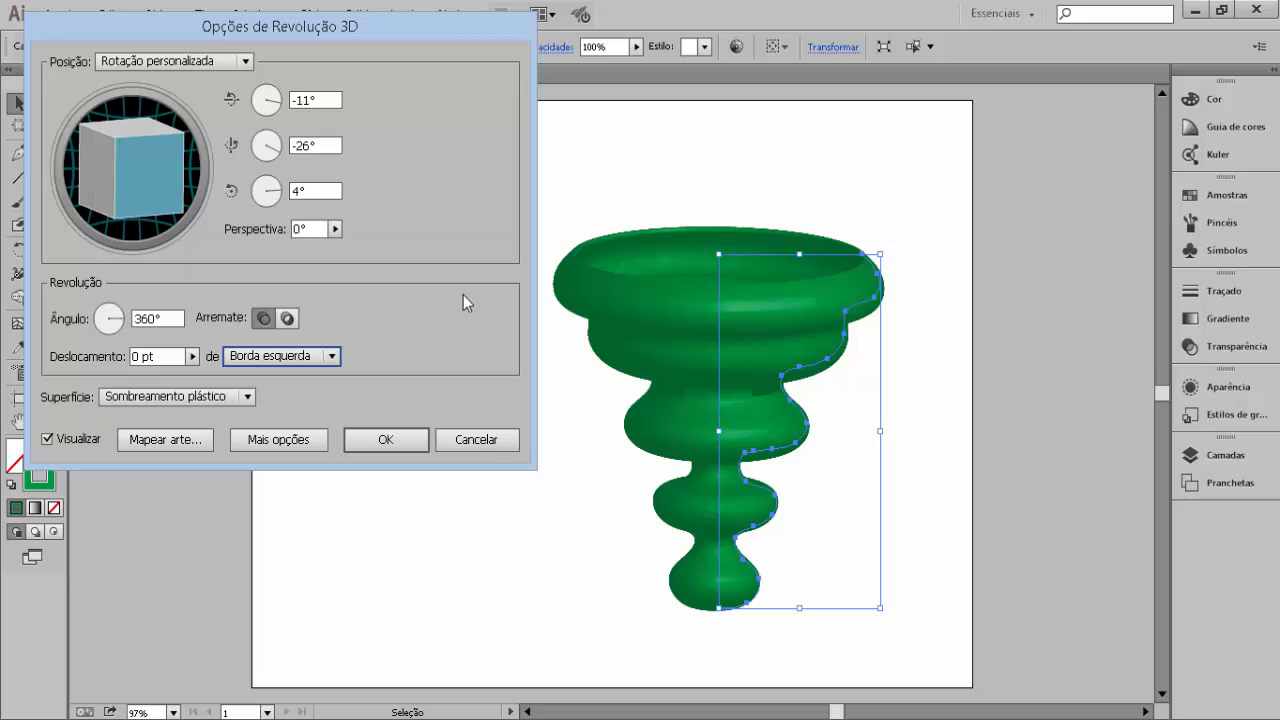
# Step: Try the Esboço, Sem sombreamento and Sombreamento difuso surface styles on the revolved object and restore Sombreamento plástico
pyautogui.click(249, 397)
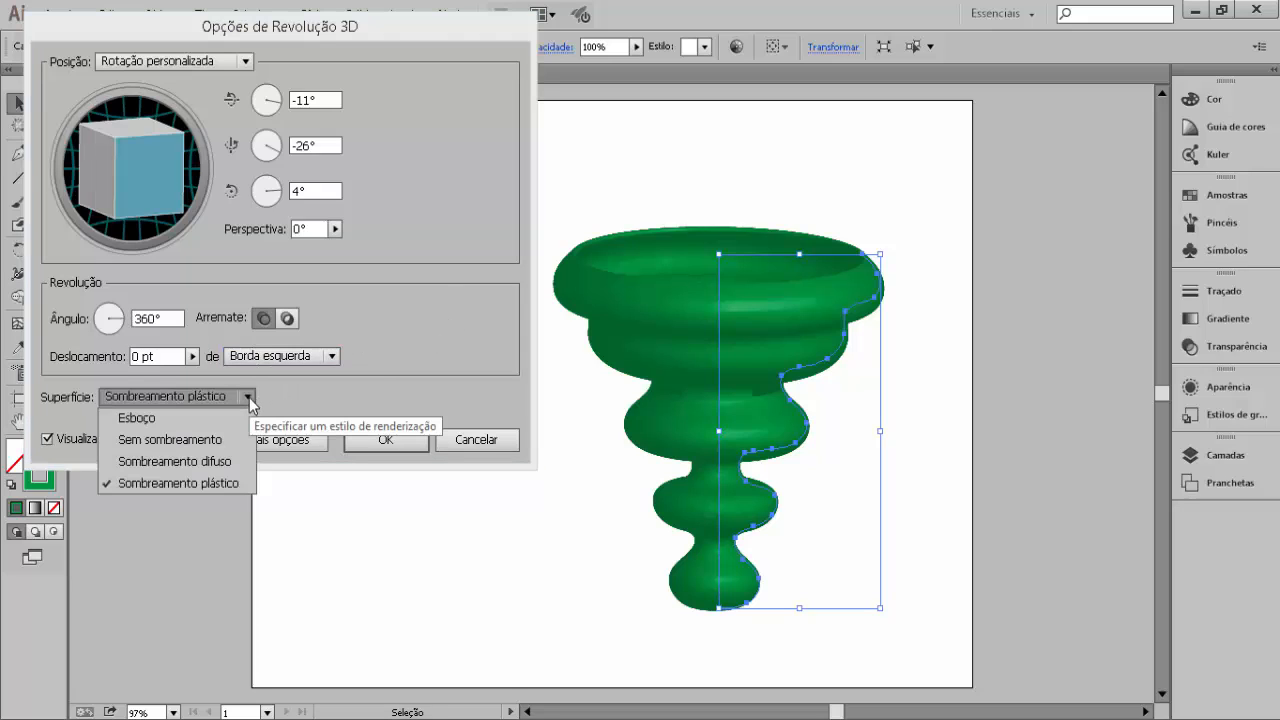
pyautogui.click(141, 419)
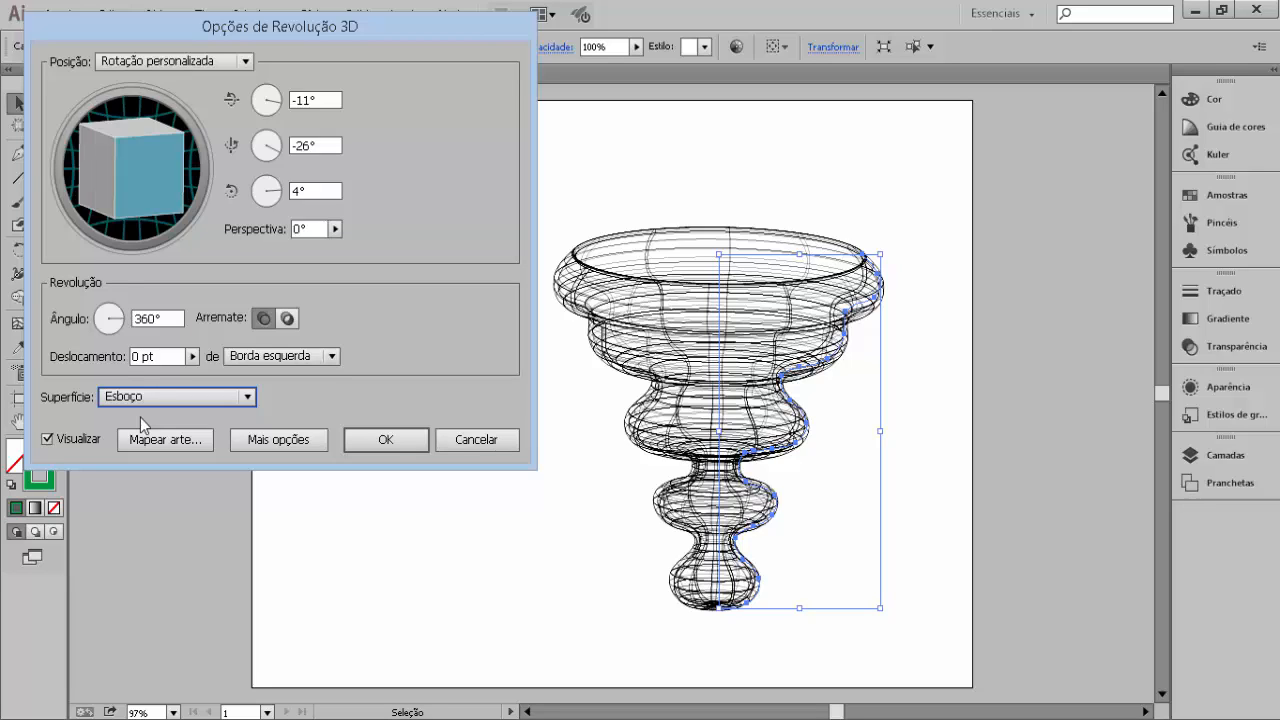
pyautogui.click(245, 396)
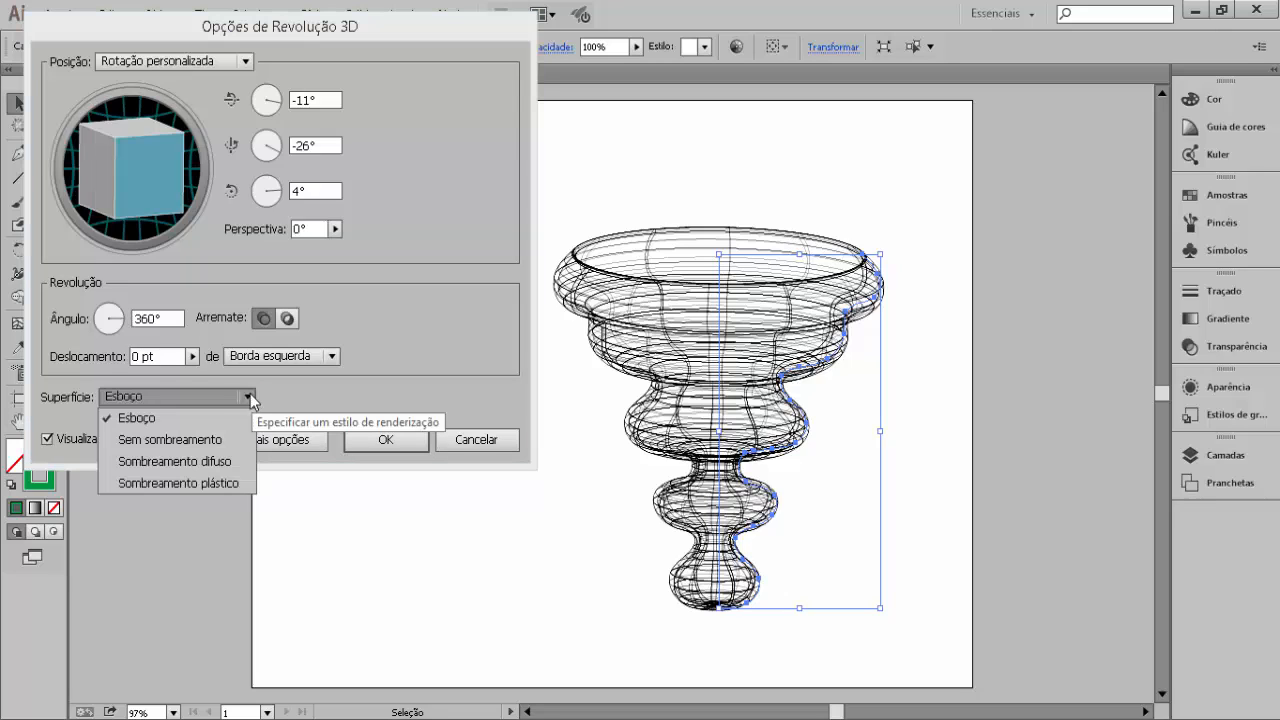
pyautogui.click(210, 442)
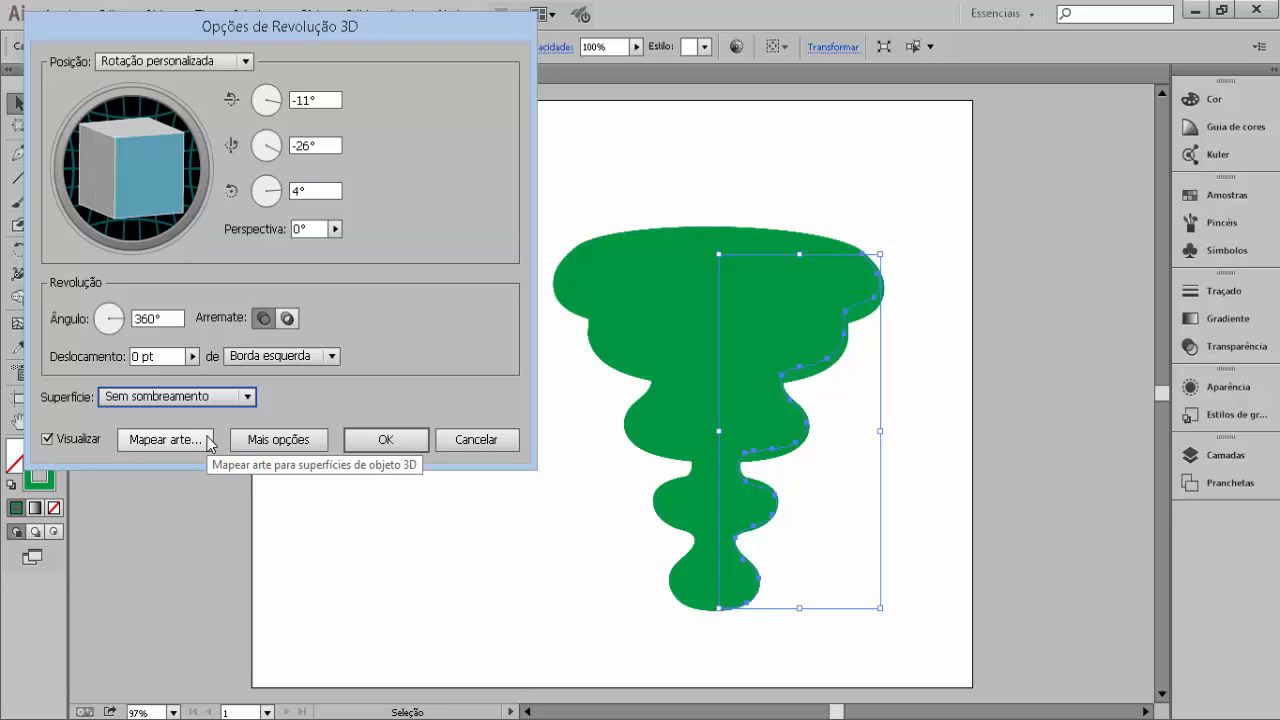
pyautogui.click(247, 397)
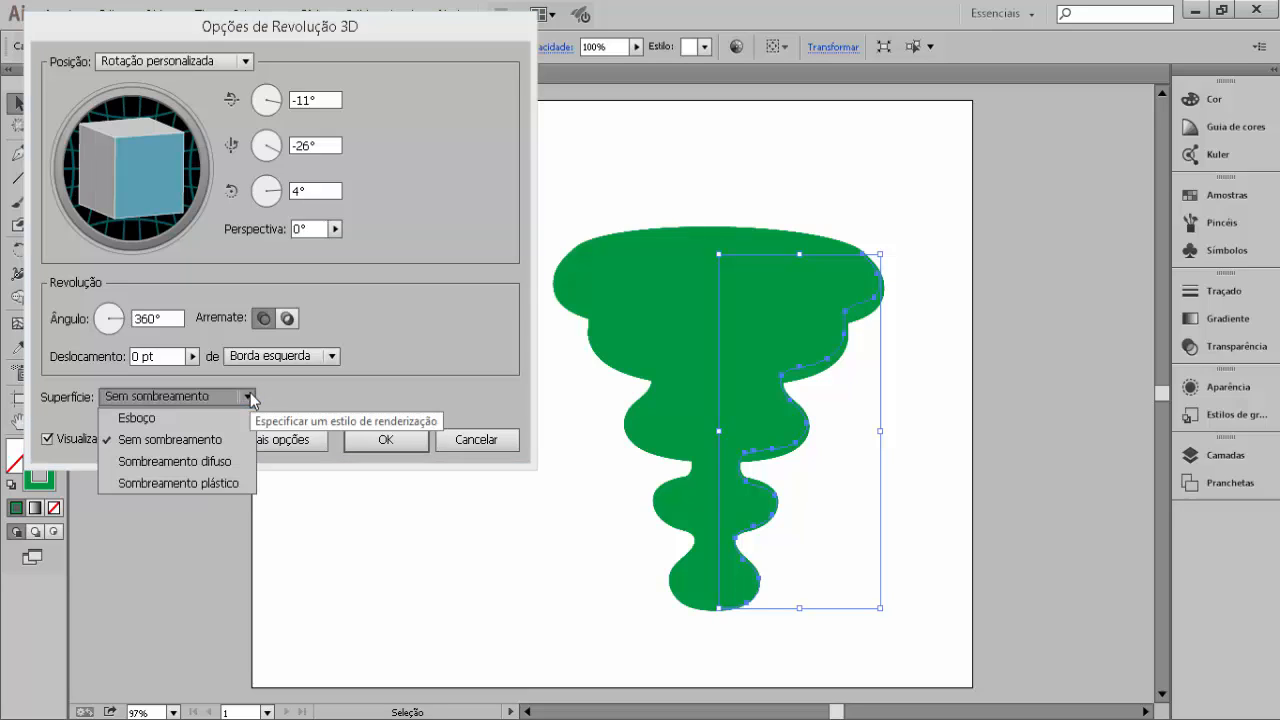
pyautogui.click(201, 462)
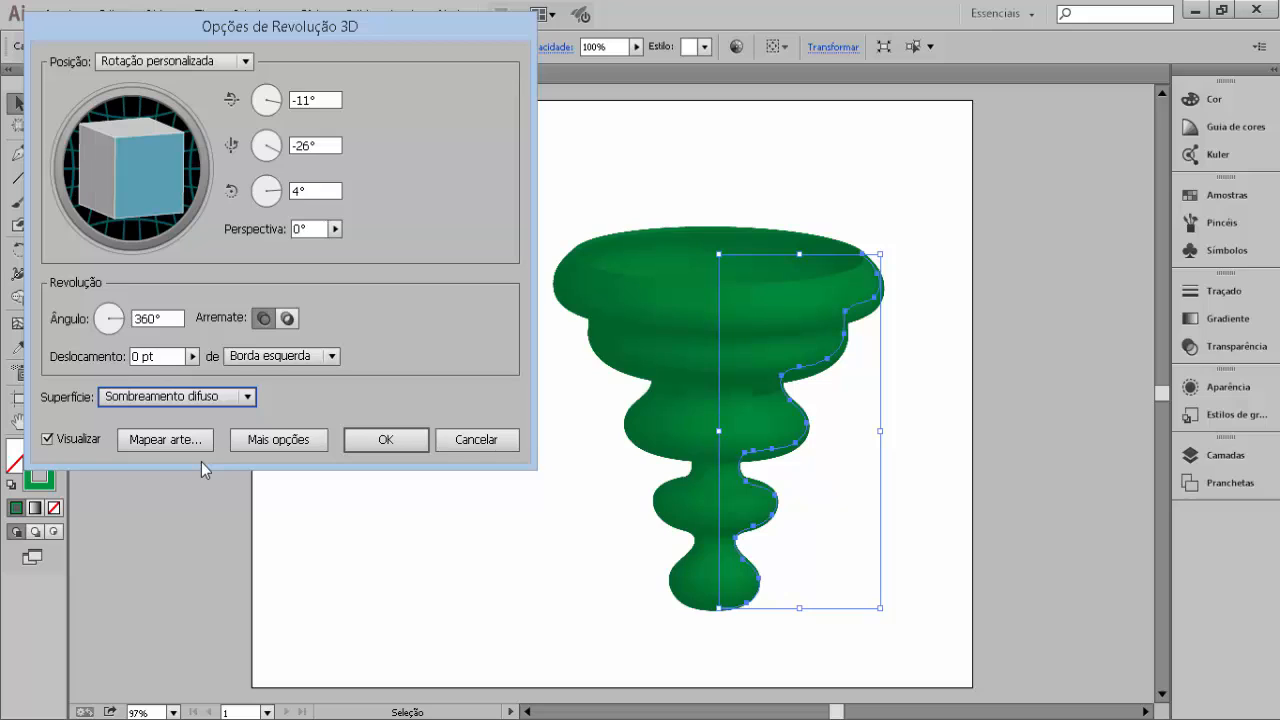
pyautogui.click(245, 397)
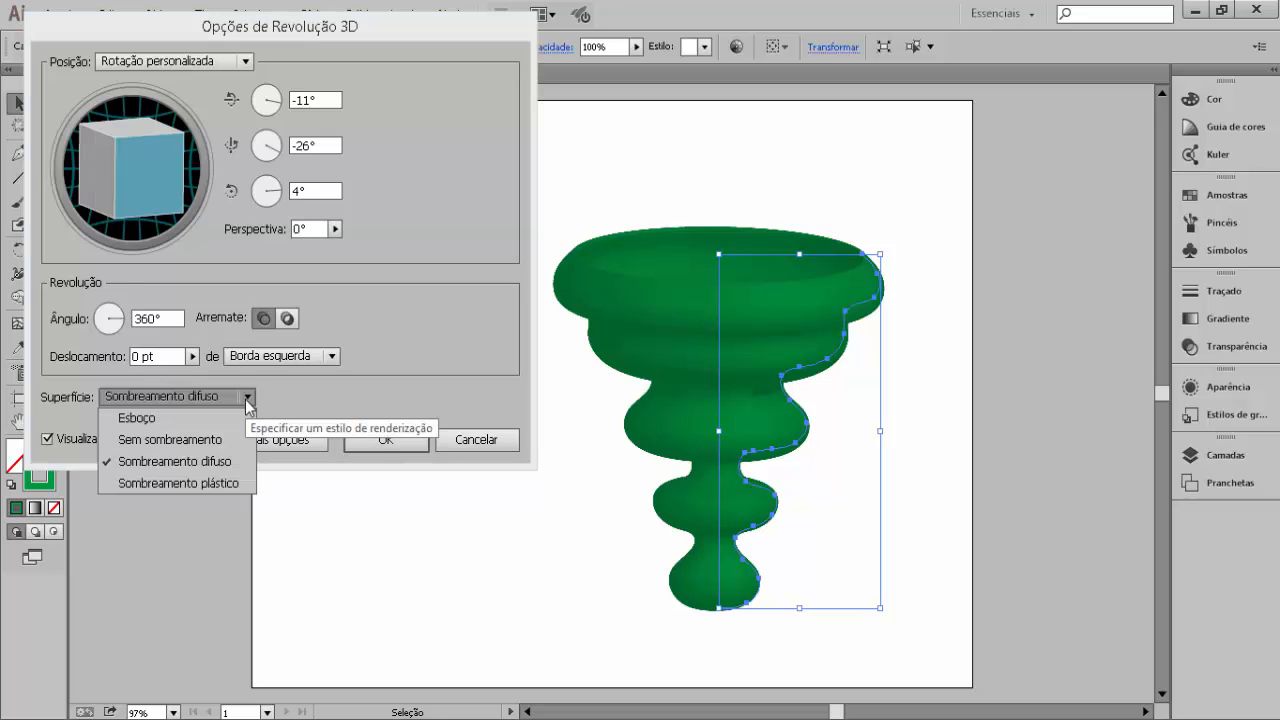
pyautogui.click(210, 484)
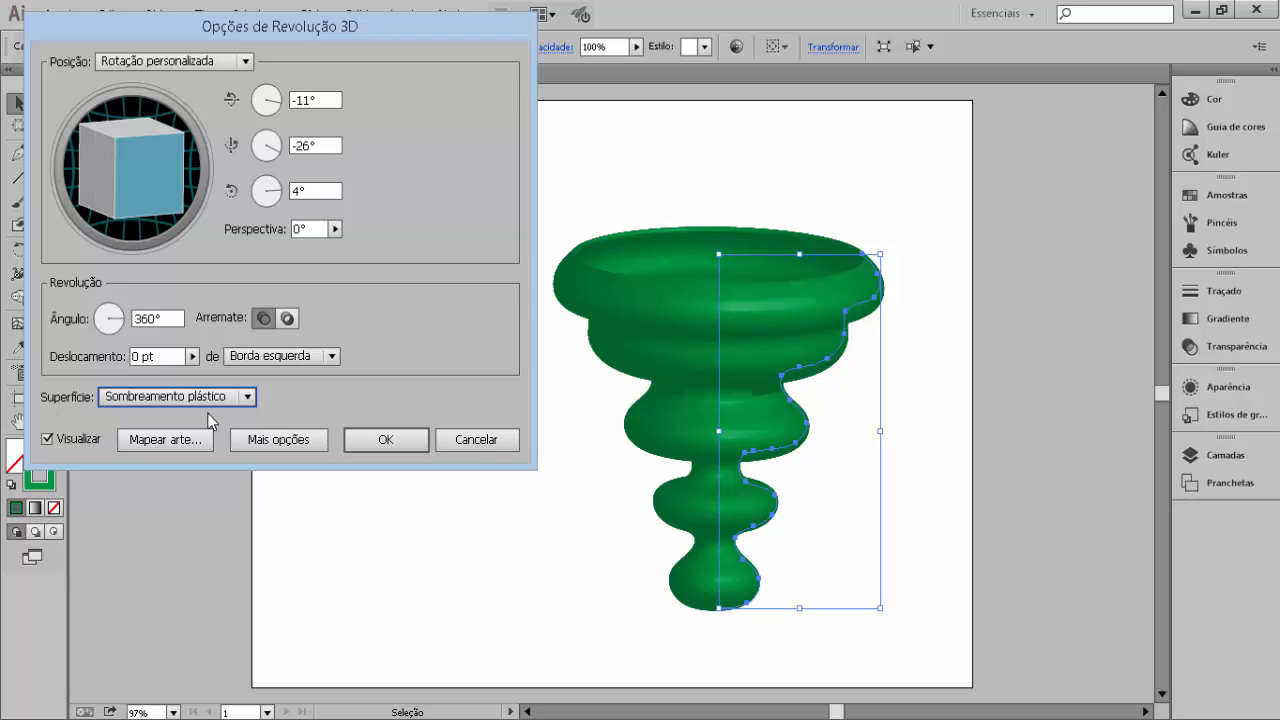
# Step: Expand the surface lighting options, try a light intensity of 20% and restore it to 100%
pyautogui.click(287, 442)
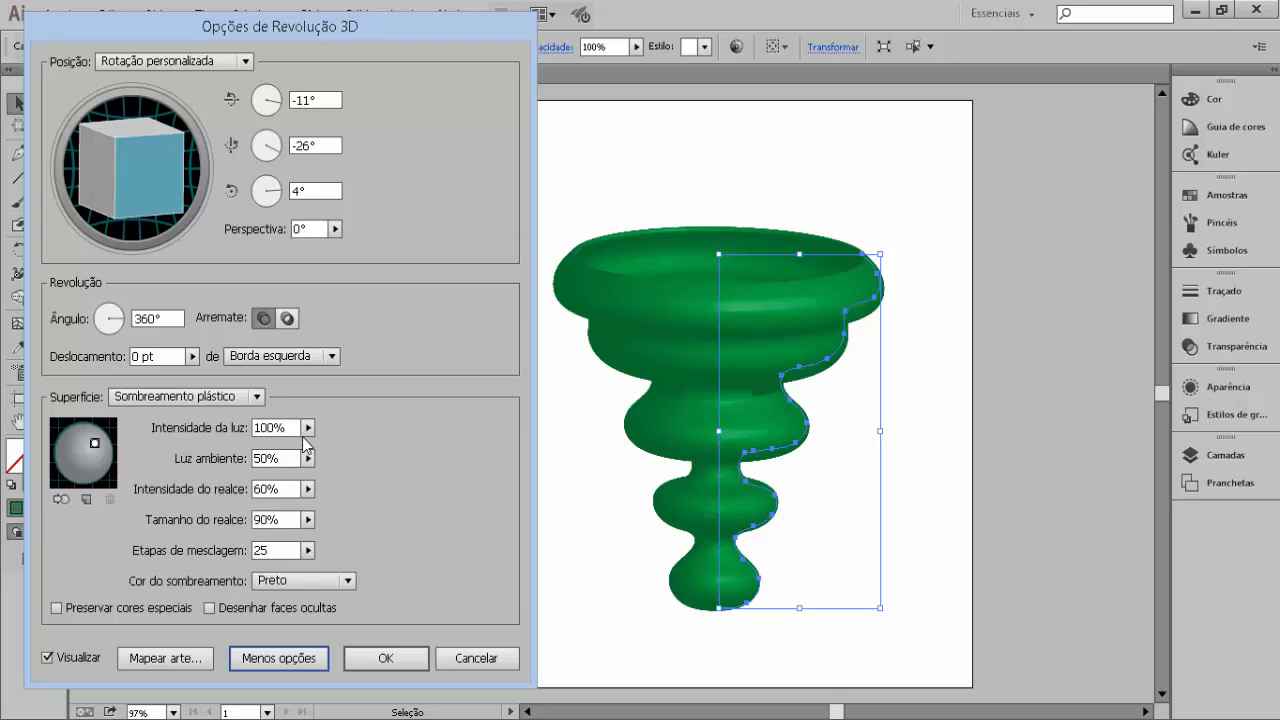
pyautogui.click(308, 427)
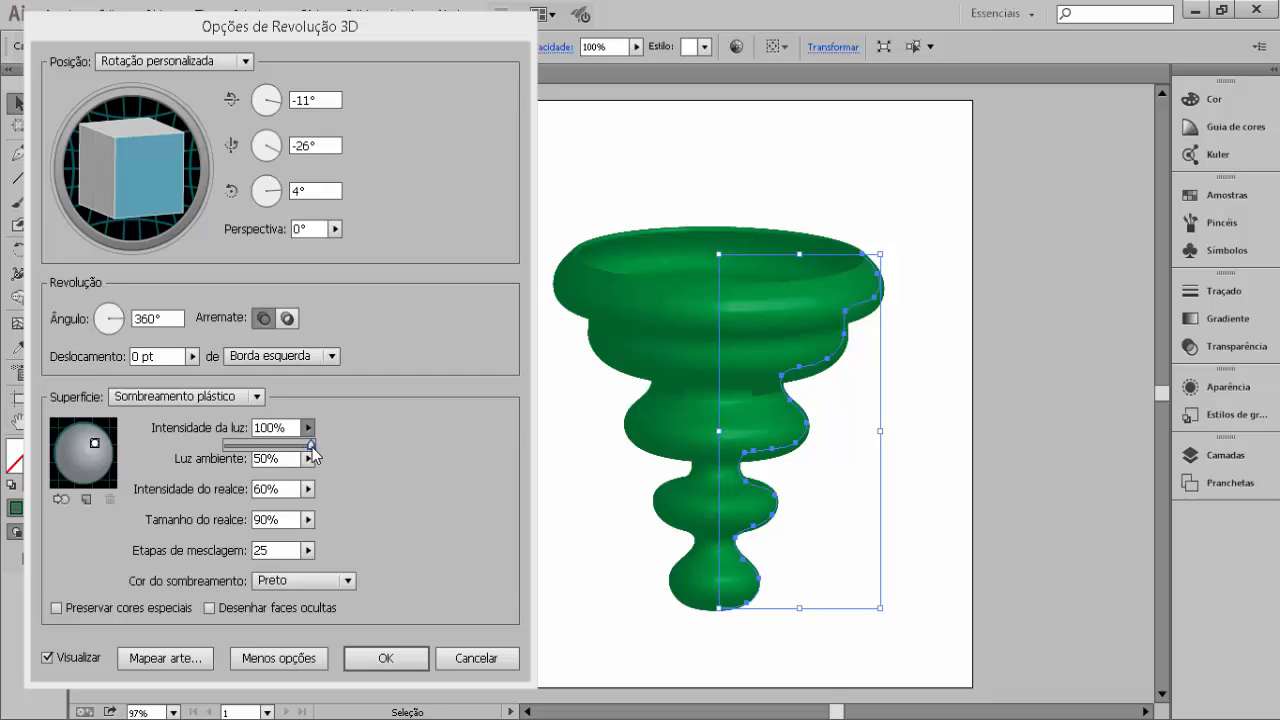
pyautogui.moveTo(312, 447)
pyautogui.mouseDown()
pyautogui.moveTo(260, 449)
pyautogui.moveTo(329, 446)
pyautogui.mouseUp()
pyautogui.moveTo(312, 446); pyautogui.dragTo(245, 444)
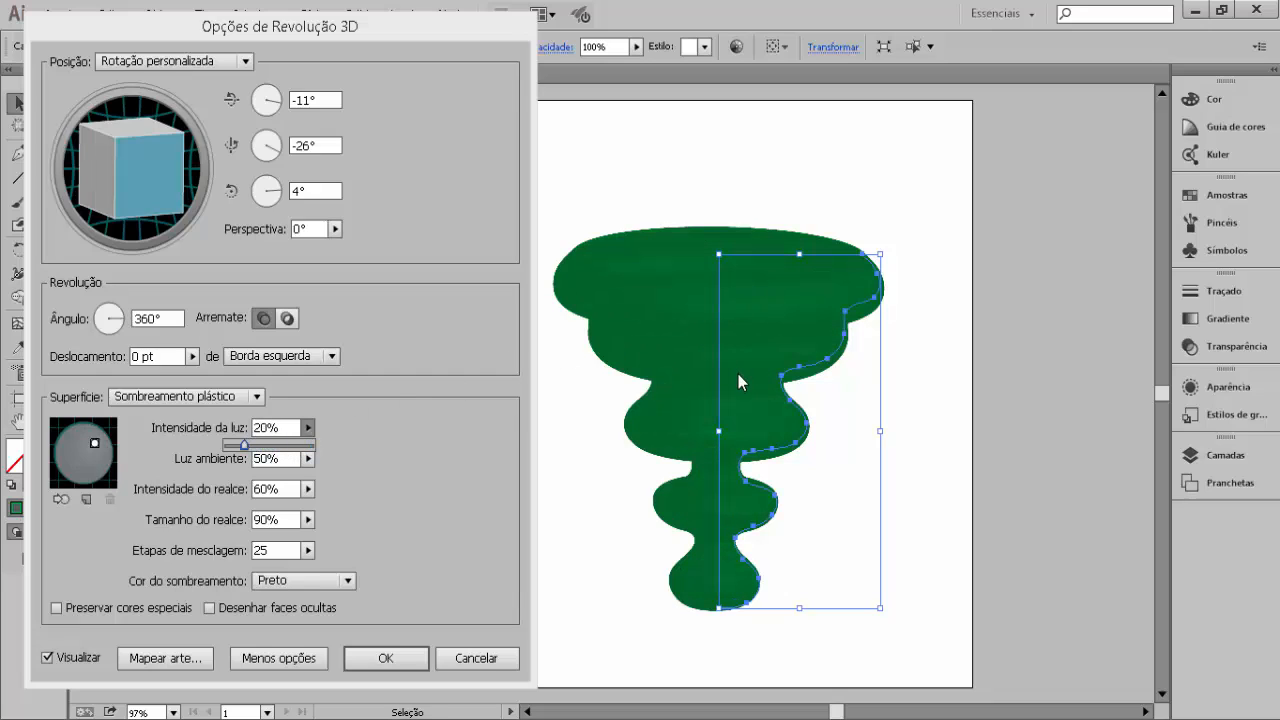
pyautogui.moveTo(244, 445); pyautogui.dragTo(826, 317)
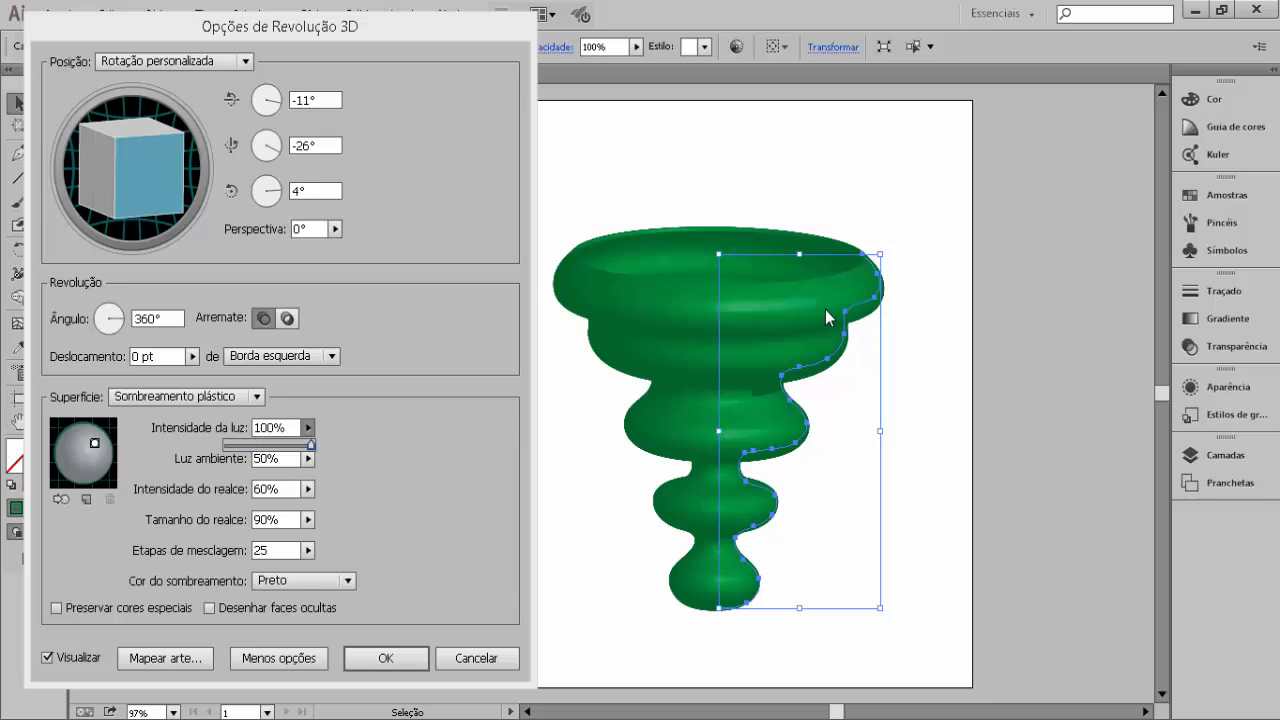
pyautogui.moveTo(826, 317); pyautogui.dragTo(320, 462)
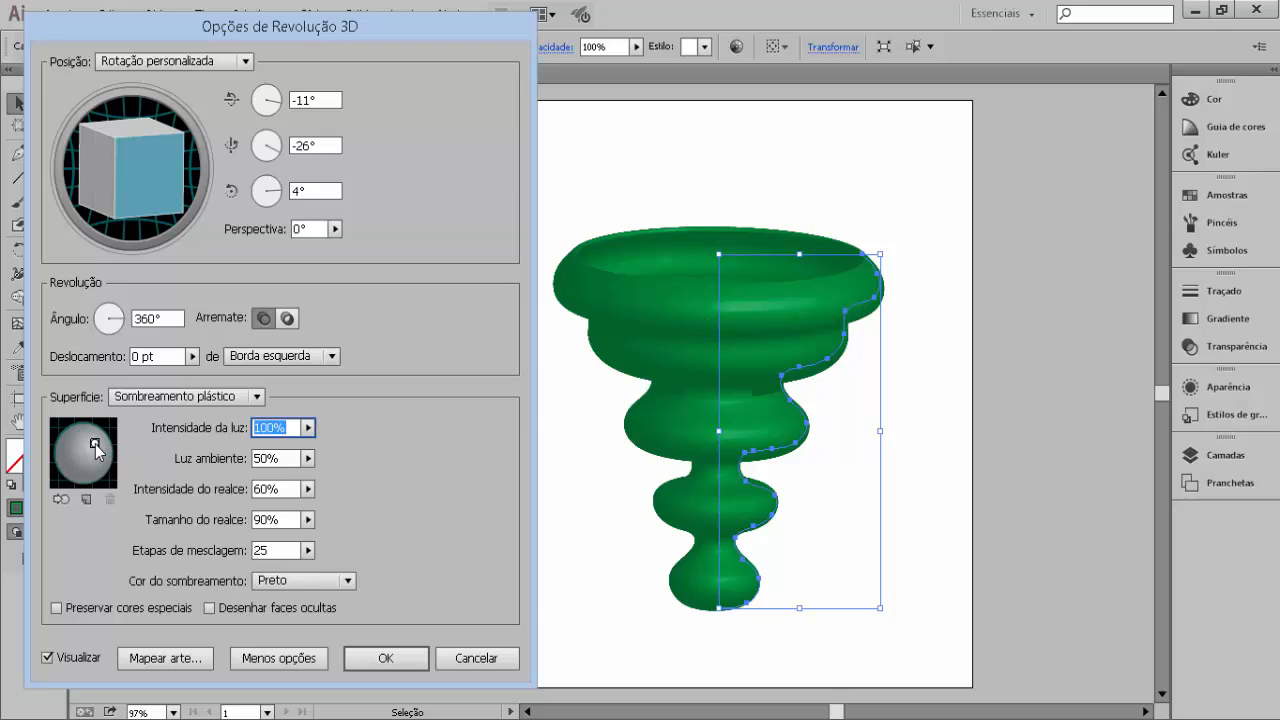
# Step: Try the light near the top of the shading sphere and at its right side
pyautogui.moveTo(95, 444); pyautogui.dragTo(99, 433)
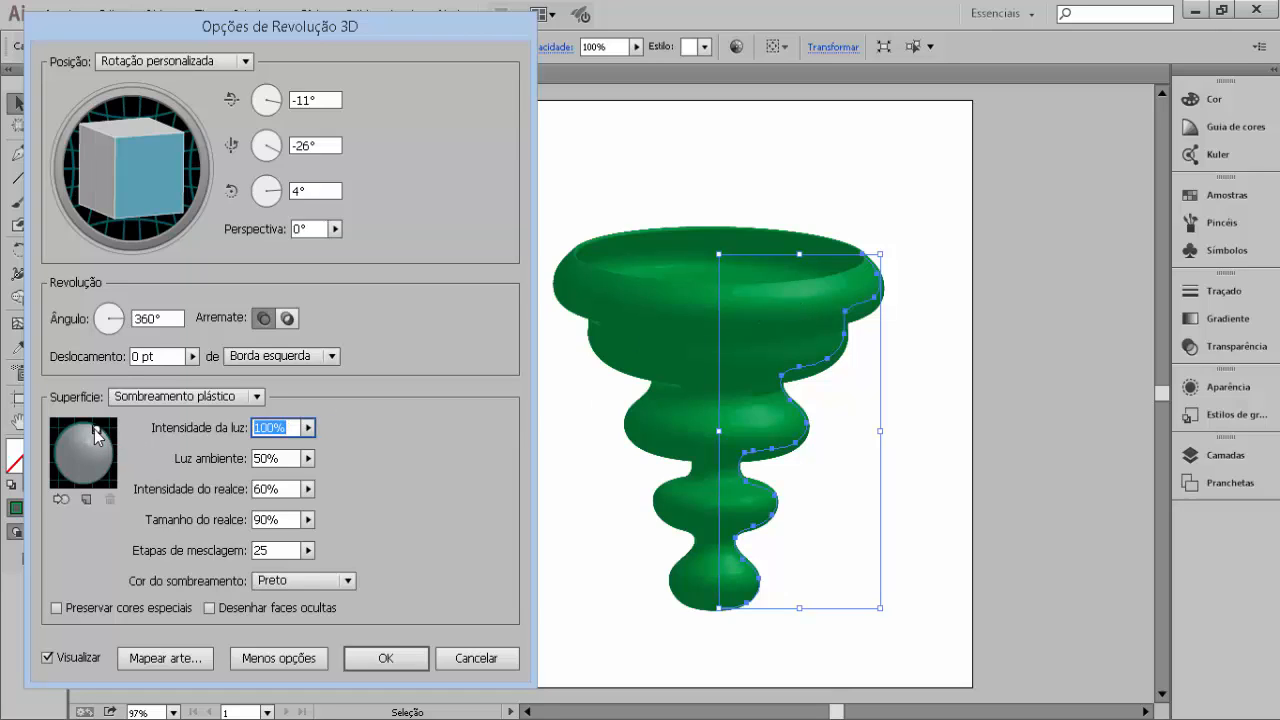
pyautogui.moveTo(98, 437); pyautogui.dragTo(110, 447)
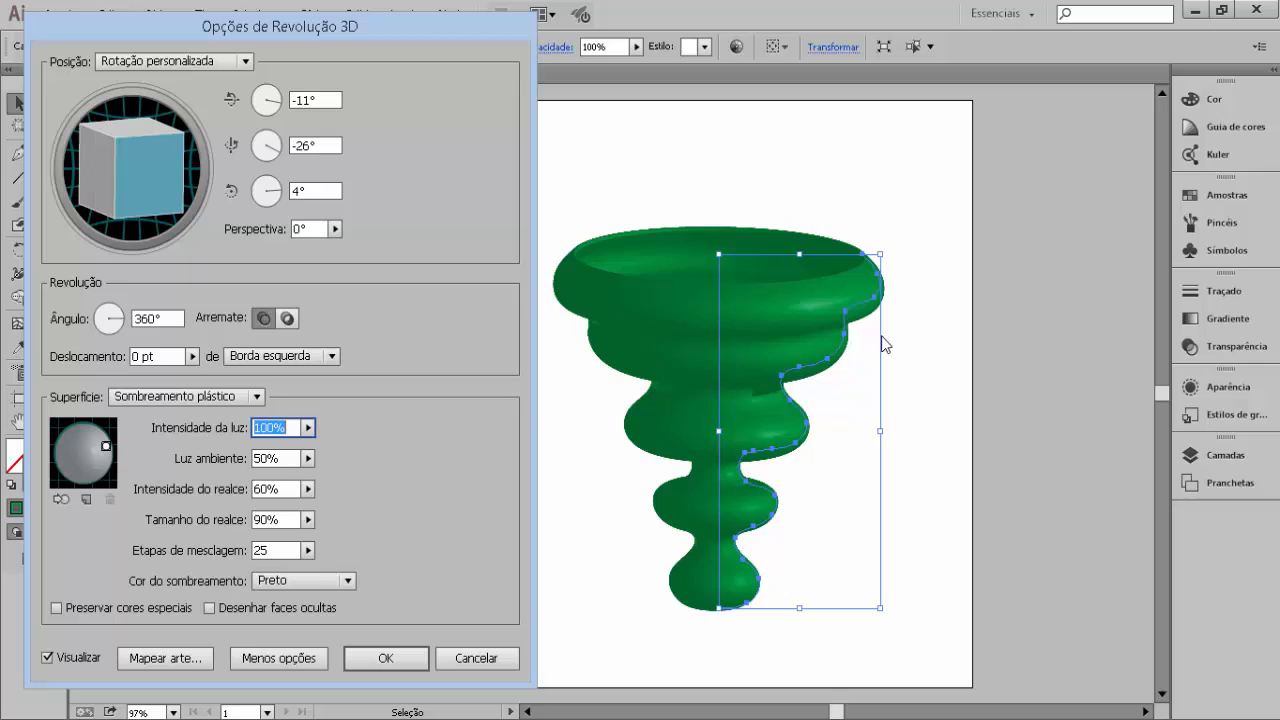
# Step: Add a second light to the shading sphere, move the original light toward the sphere's lower right and delete it
pyautogui.click(85, 501)
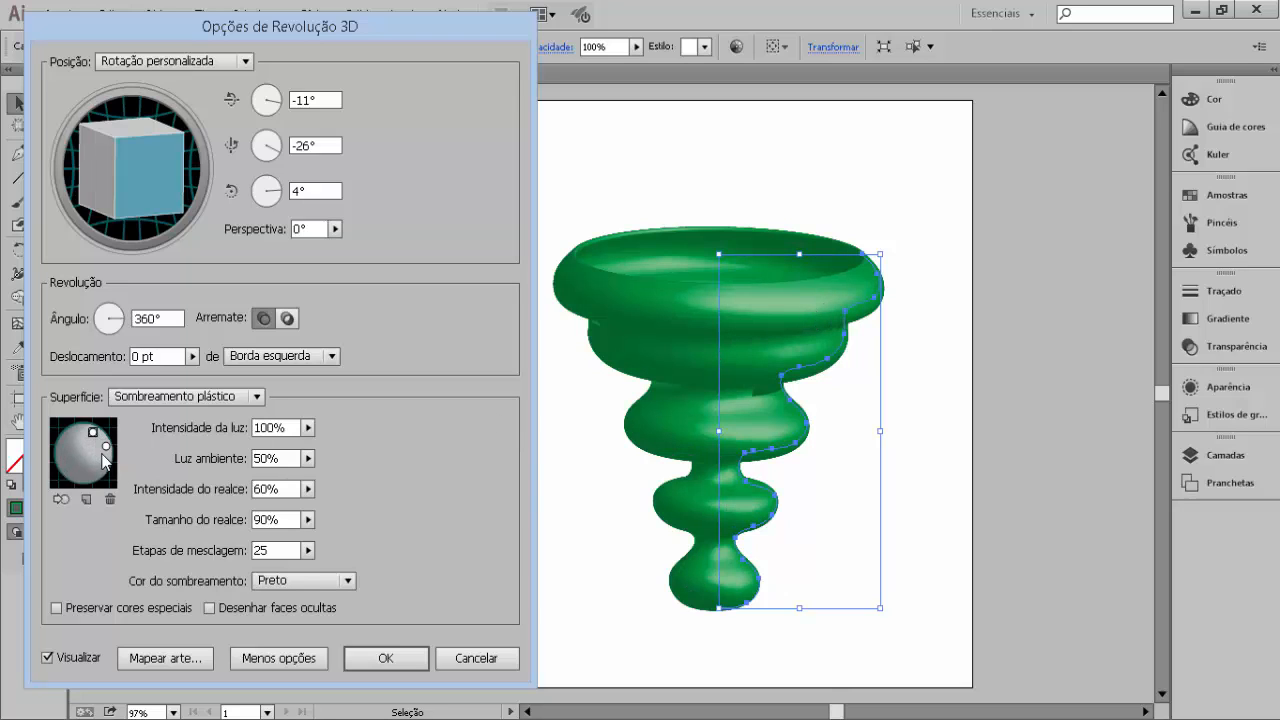
pyautogui.moveTo(105, 452); pyautogui.dragTo(103, 465)
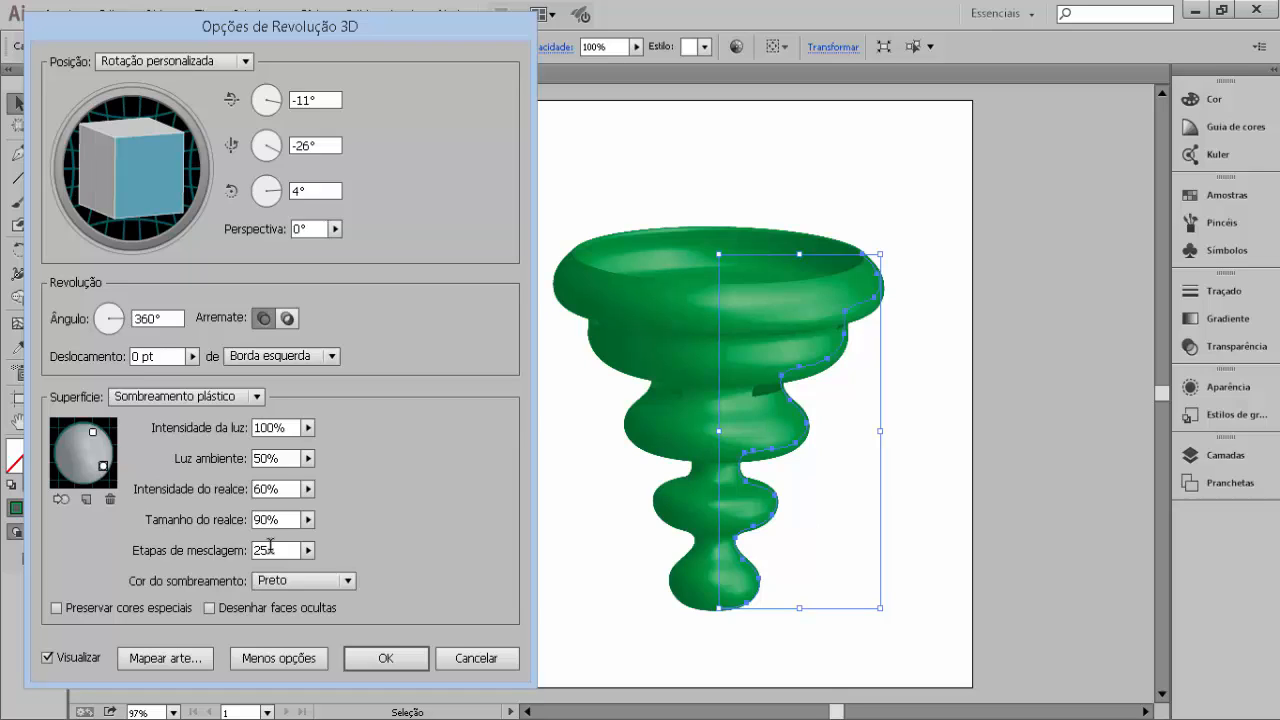
pyautogui.click(111, 499)
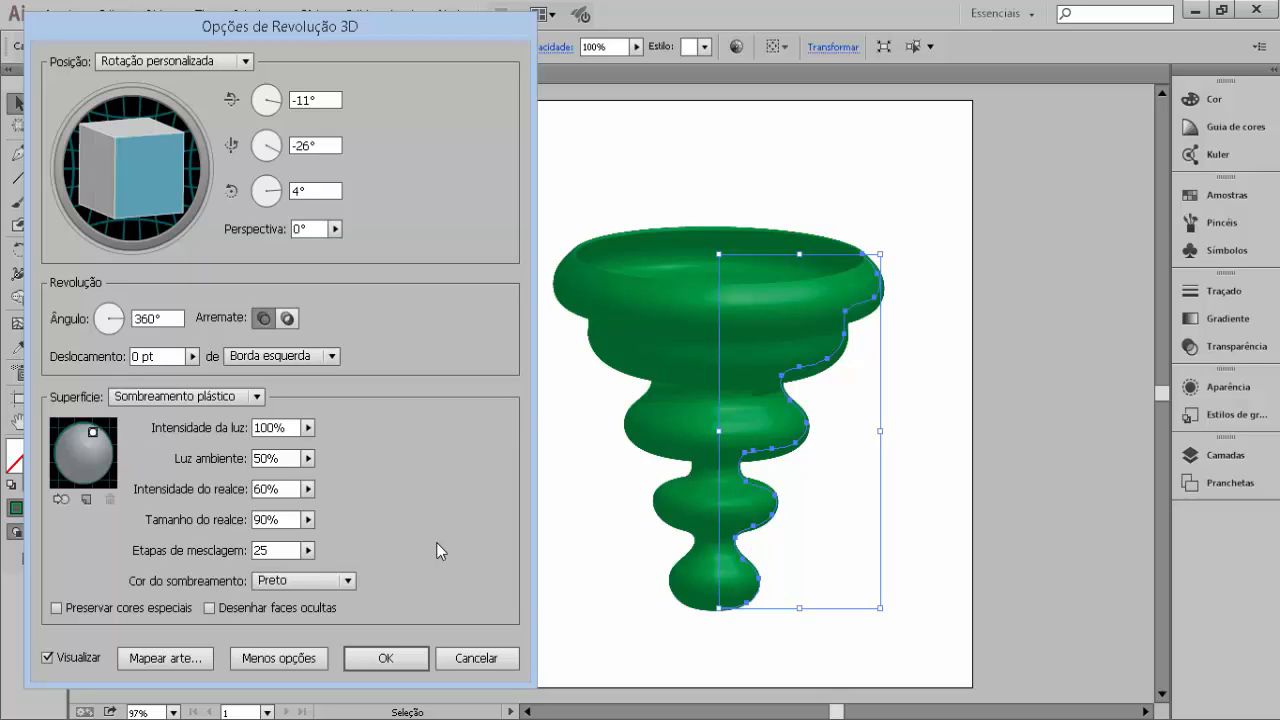
# Step: Open art mapping for the revolved object and review both mappable surfaces, returning to surface 1
pyautogui.click(152, 658)
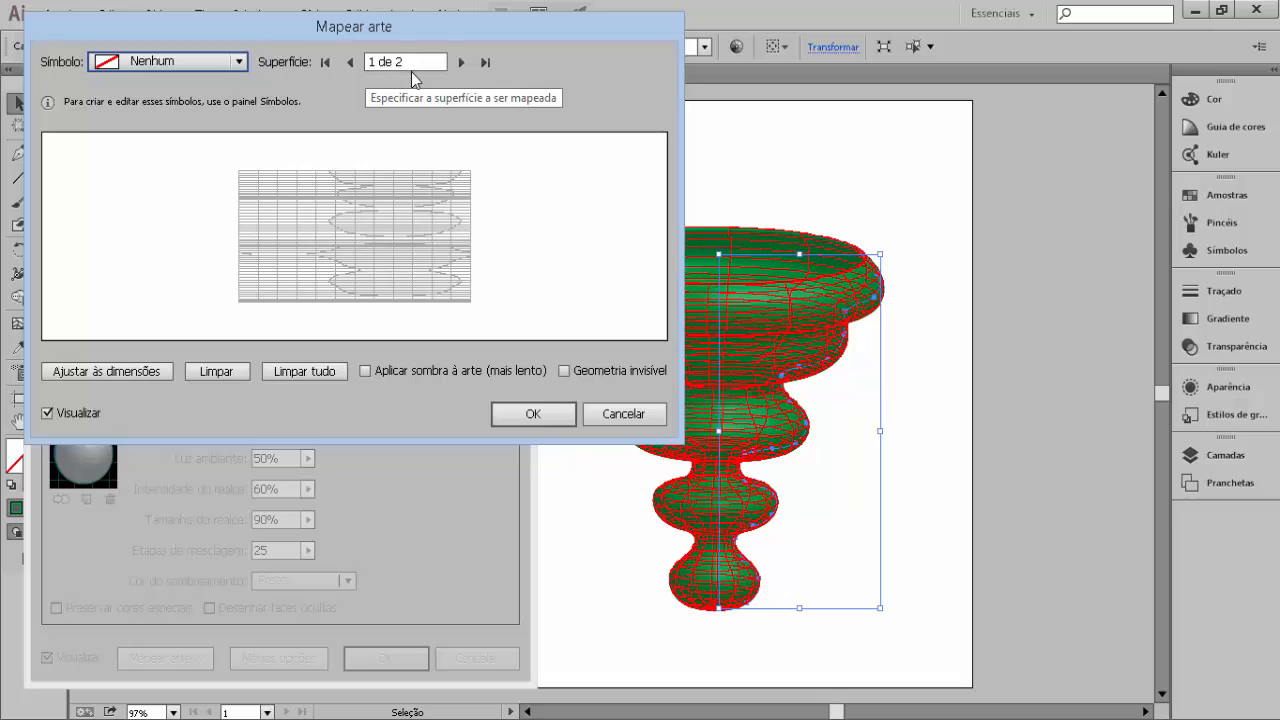
pyautogui.click(461, 62)
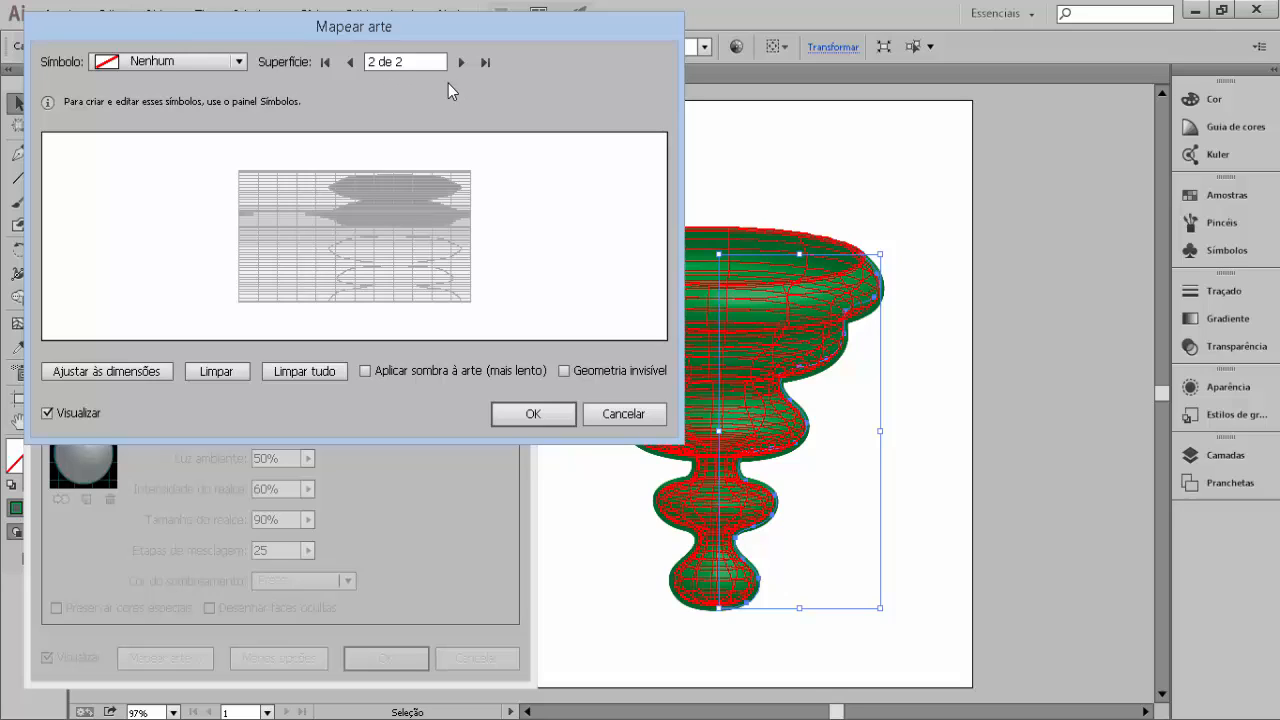
pyautogui.click(350, 62)
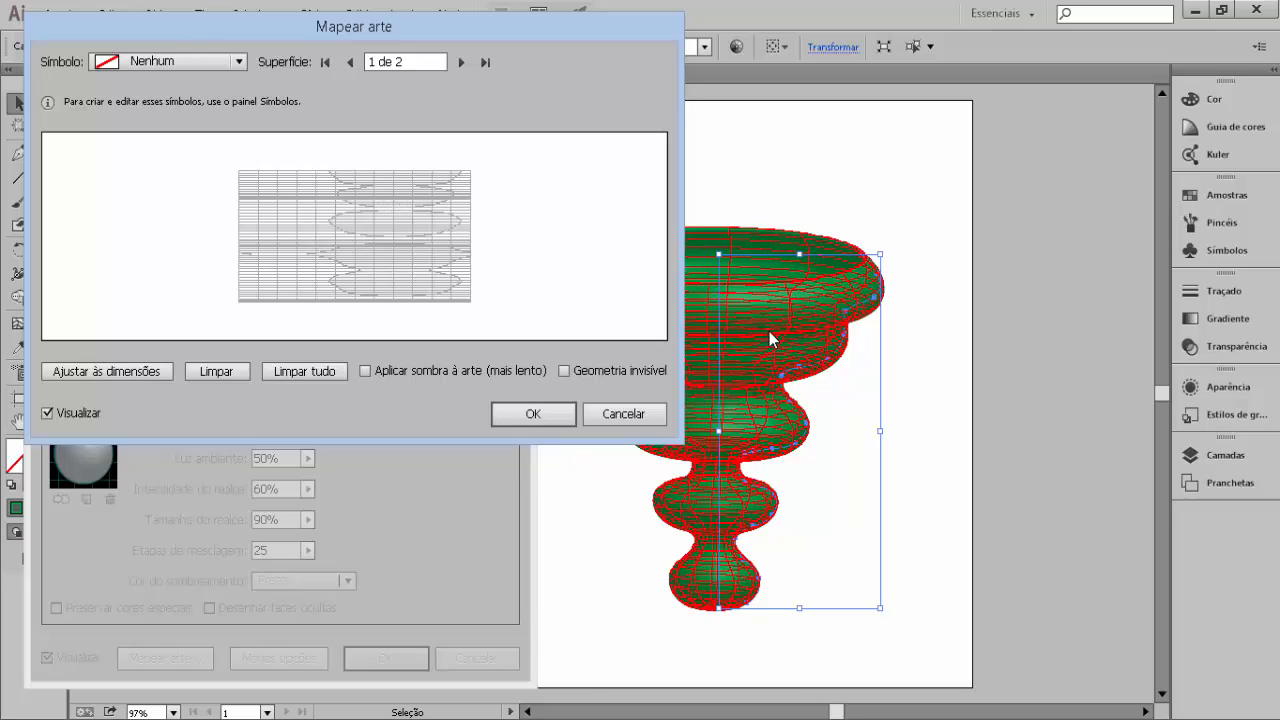
# Step: Map the Gérbera symbol onto surface 1, right of the grid's centre, apply the Revolve effect and deselect the object
pyautogui.click(238, 62)
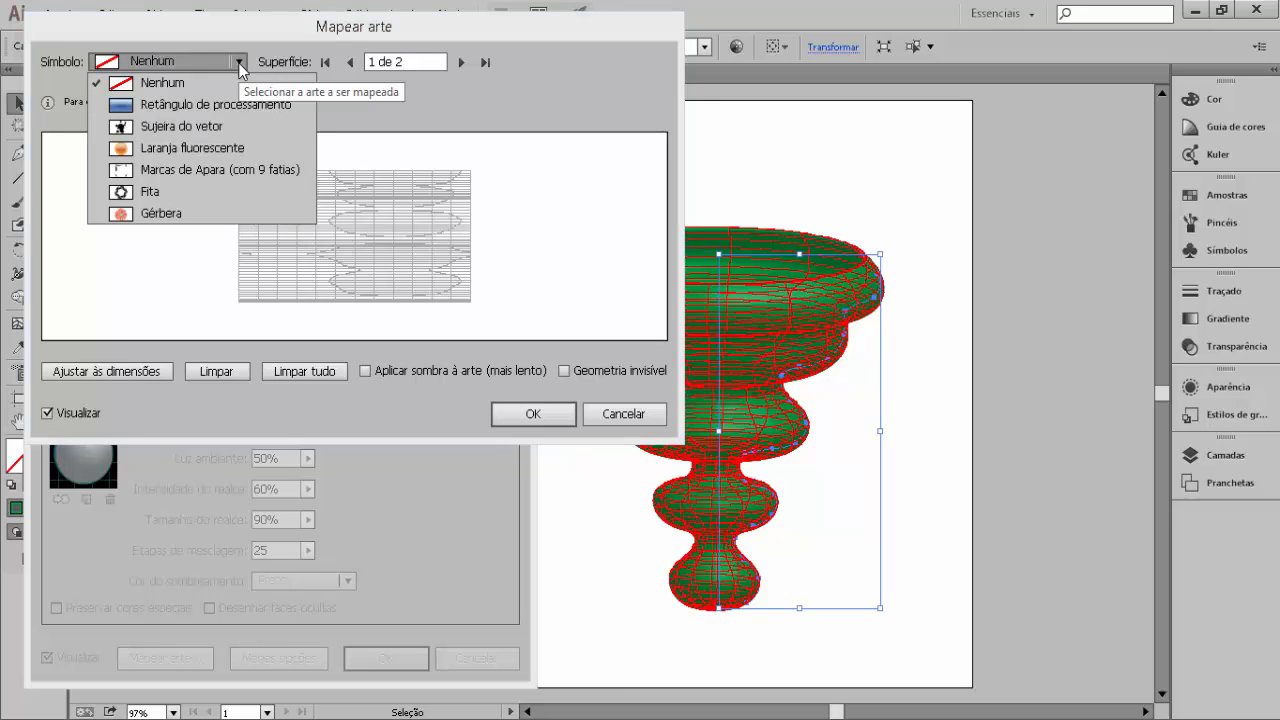
pyautogui.click(166, 214)
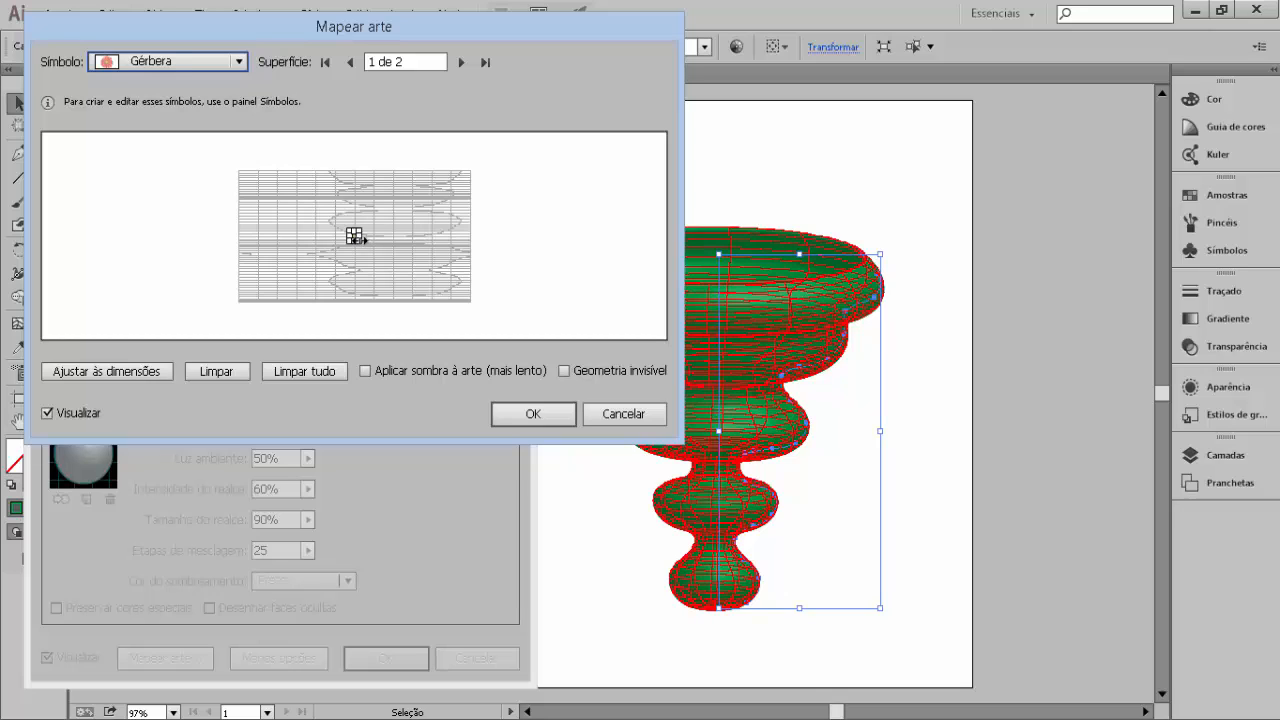
pyautogui.moveTo(355, 243); pyautogui.dragTo(409, 198)
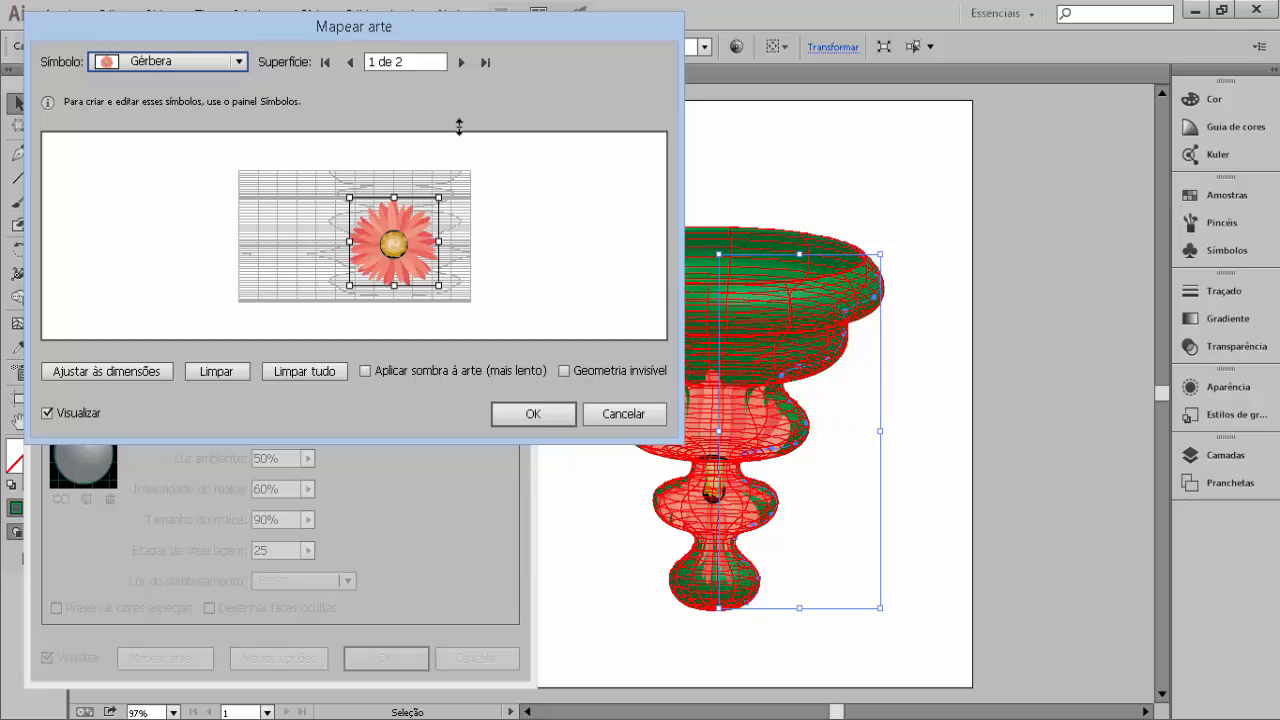
pyautogui.moveTo(531, 28); pyautogui.dragTo(414, 18)
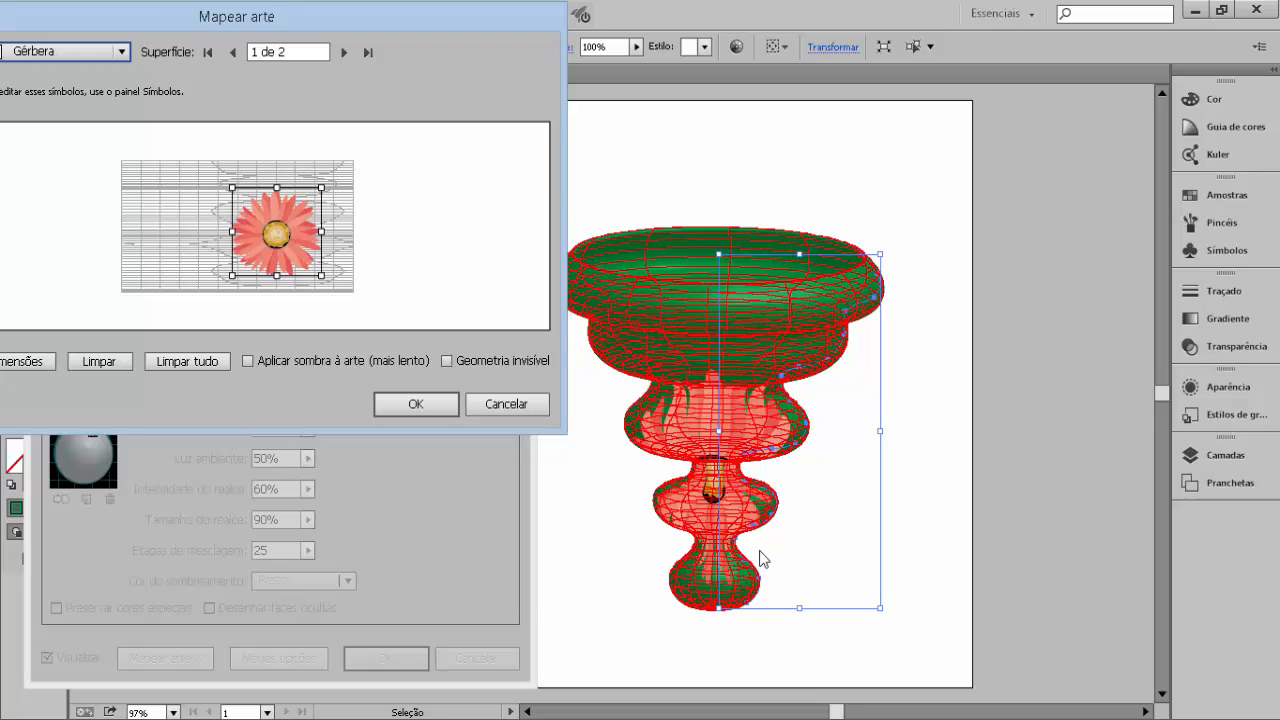
pyautogui.click(435, 404)
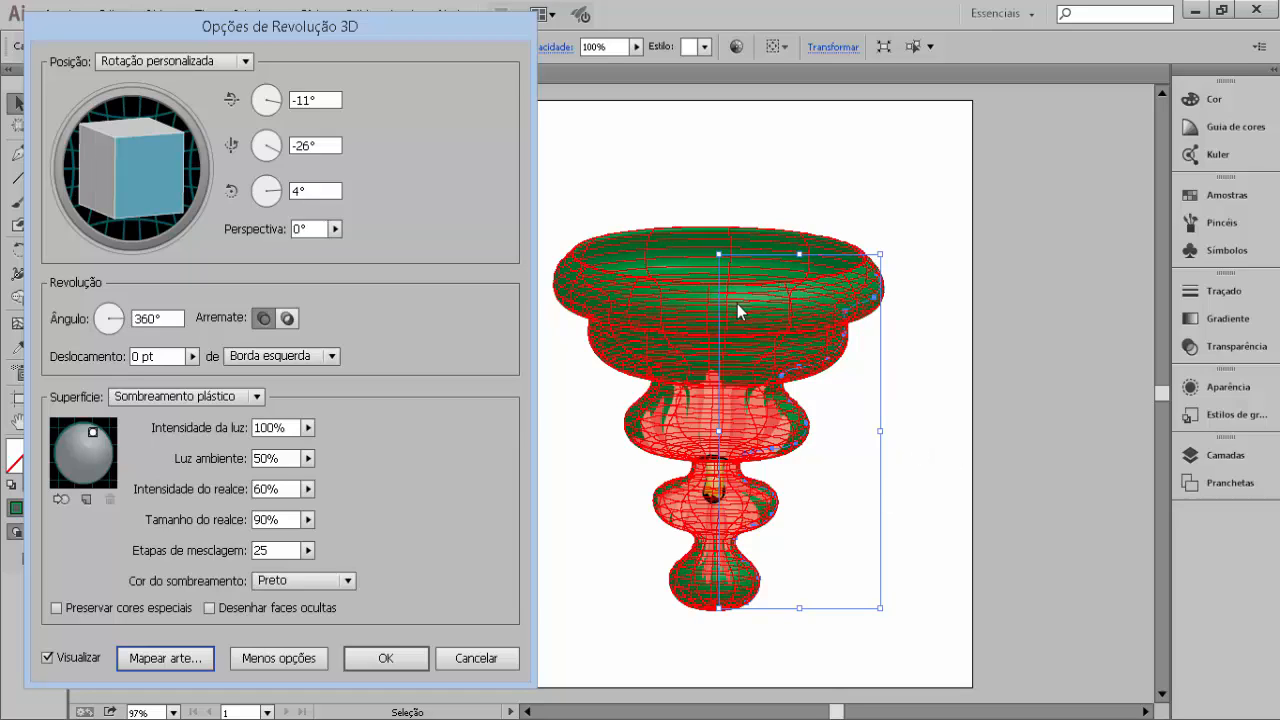
pyautogui.click(386, 659)
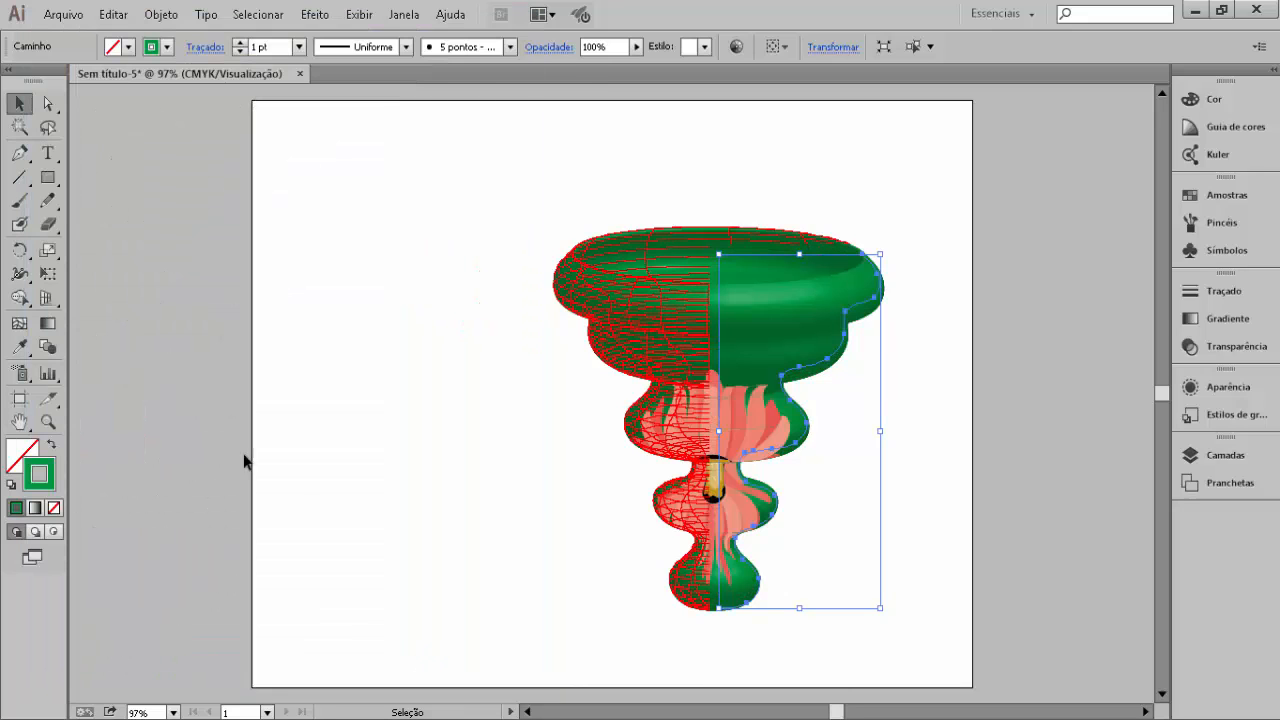
pyautogui.click(384, 226)
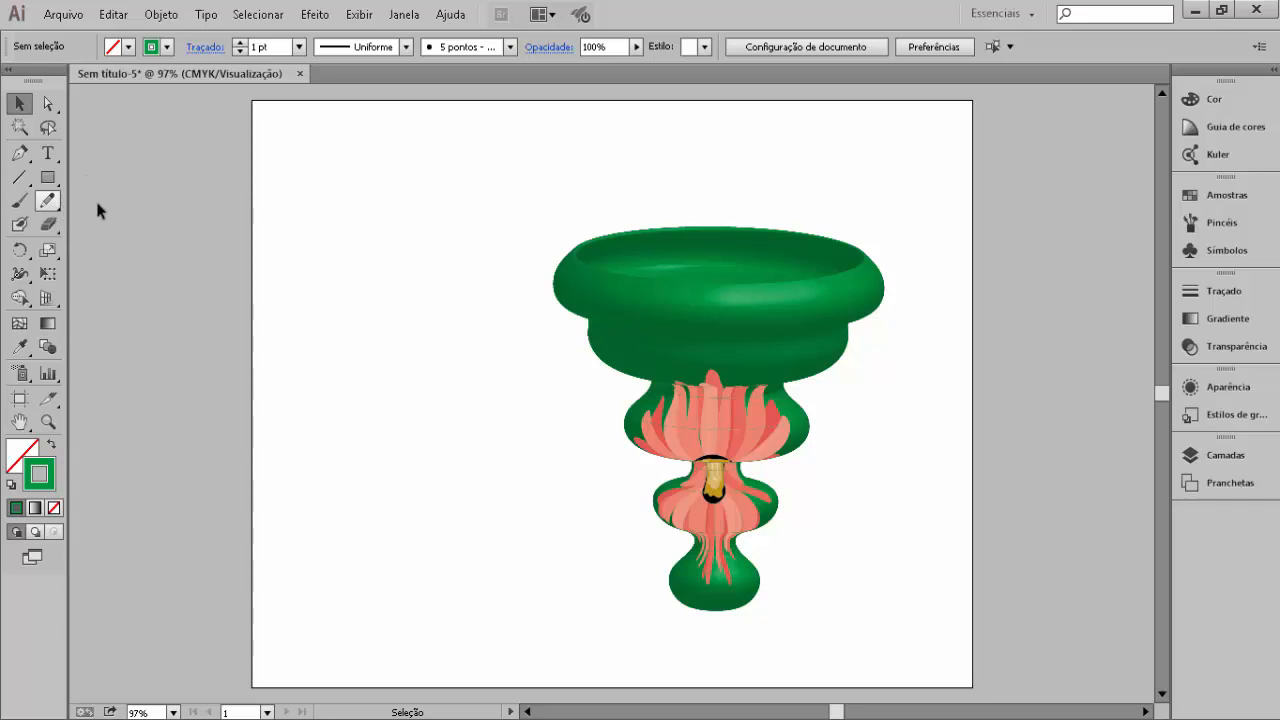
# Step: Paint a dark blue goblet profile with the Paintbrush in the empty area to the lower left of the green object
pyautogui.click(19, 200)
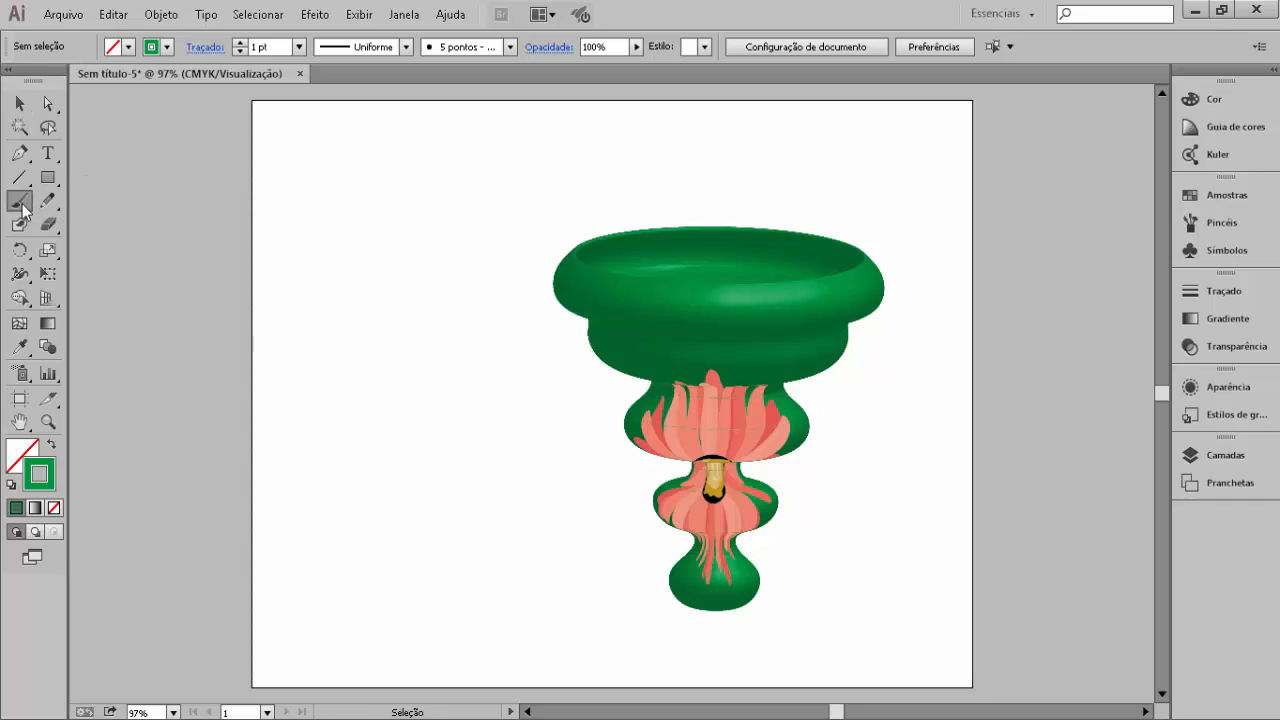
pyautogui.click(168, 47)
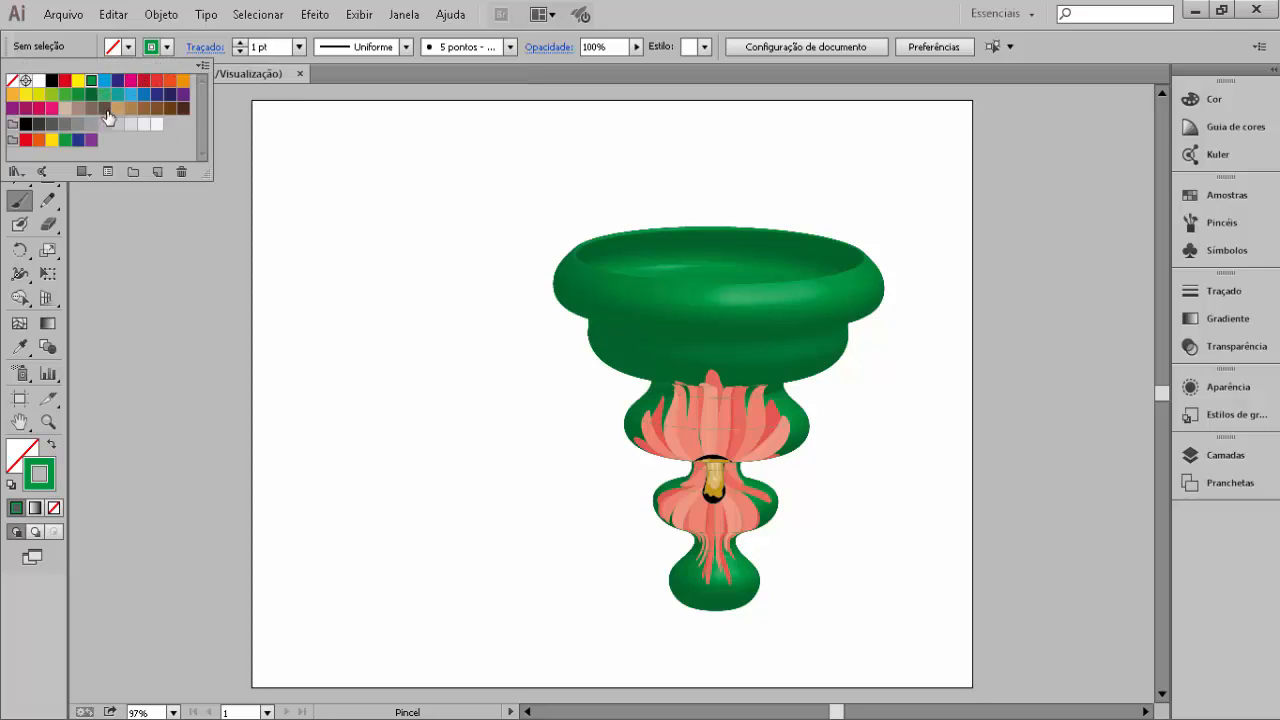
pyautogui.click(117, 80)
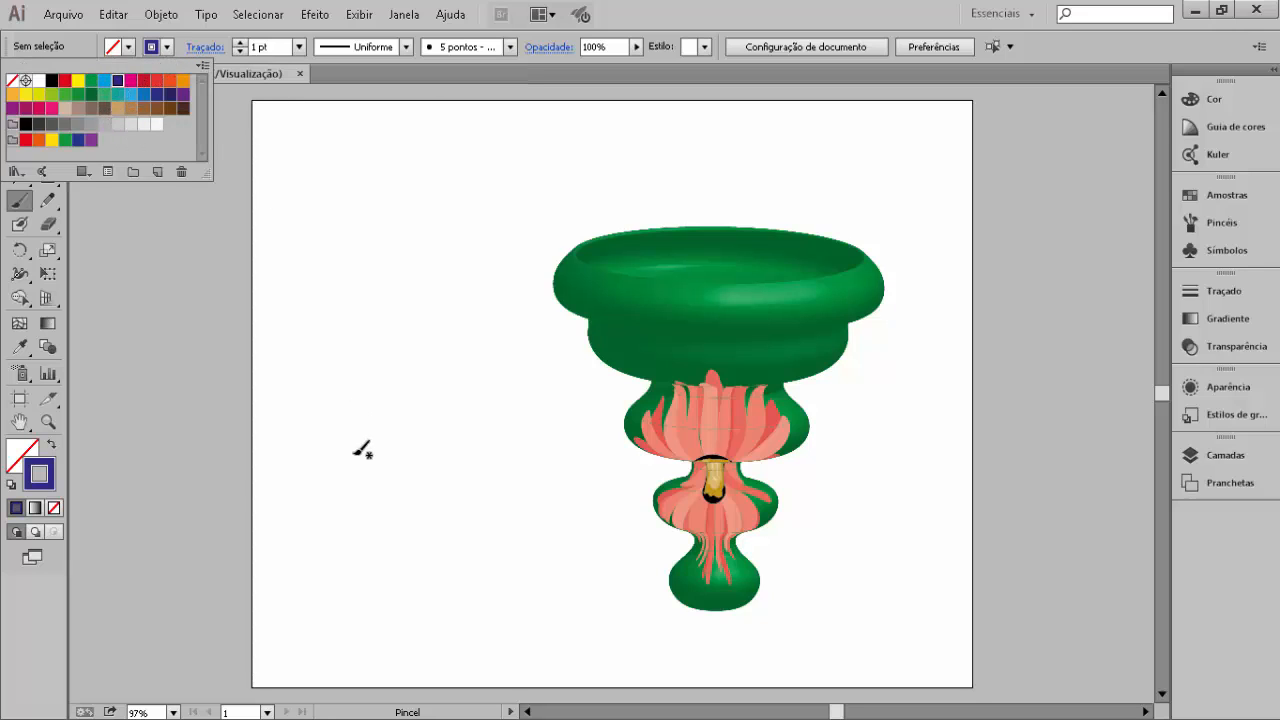
pyautogui.click(444, 568)
pyautogui.moveTo(427, 556)
pyautogui.mouseDown()
pyautogui.moveTo(417, 572)
pyautogui.moveTo(448, 388)
pyautogui.mouseUp()
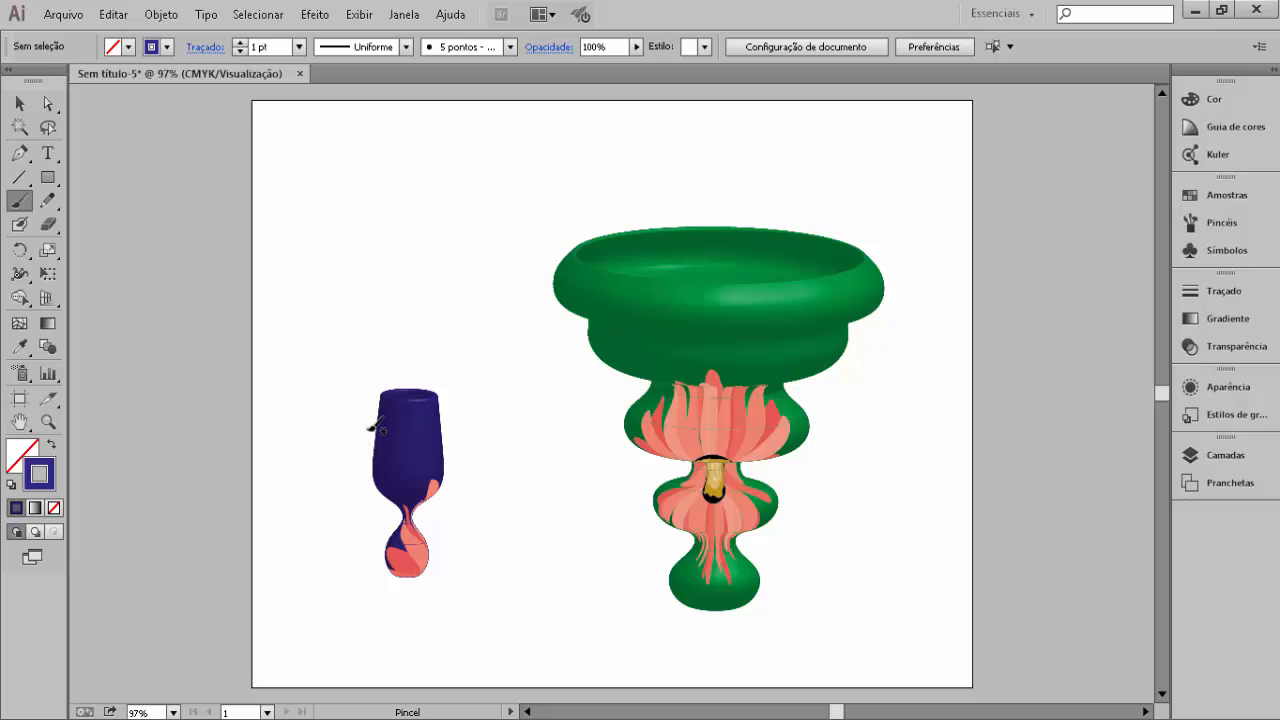
# Step: Set the stroke color to yellow and paint a flared bowl profile above the blue goblet
pyautogui.click(167, 46)
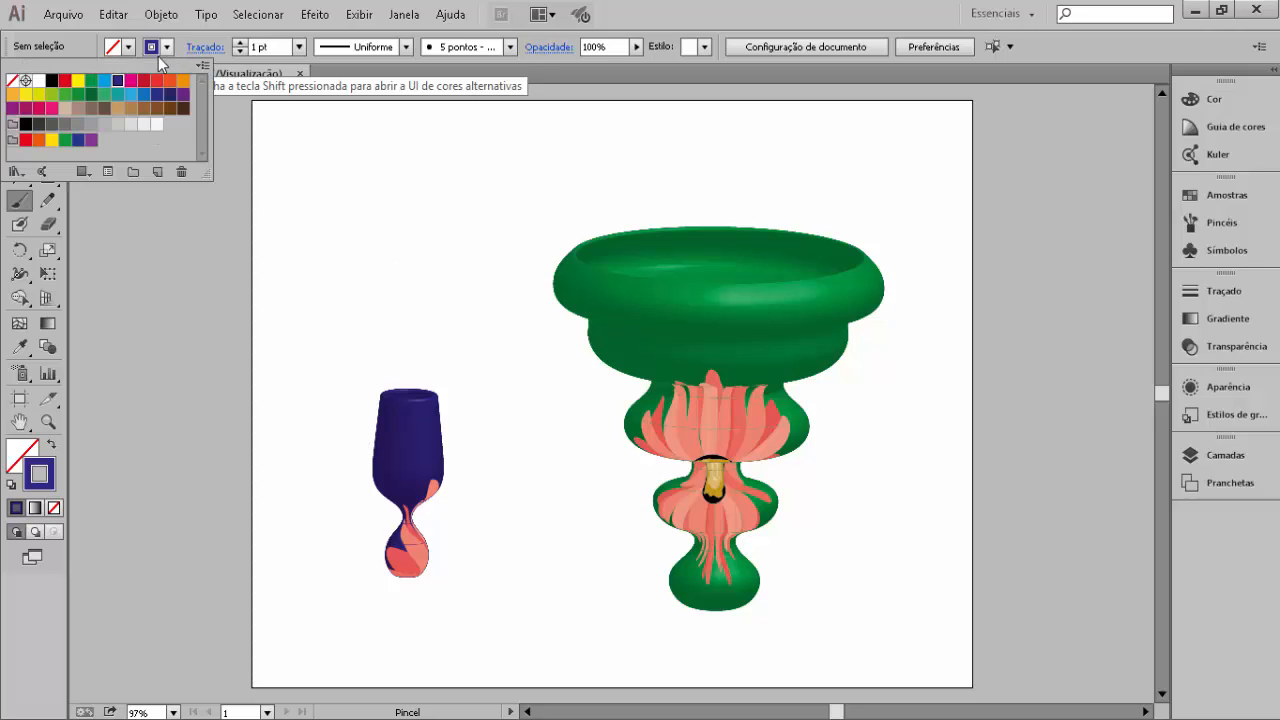
pyautogui.click(62, 66)
pyautogui.moveTo(345, 283)
pyautogui.mouseDown()
pyautogui.moveTo(496, 199)
pyautogui.moveTo(506, 222)
pyautogui.mouseUp()
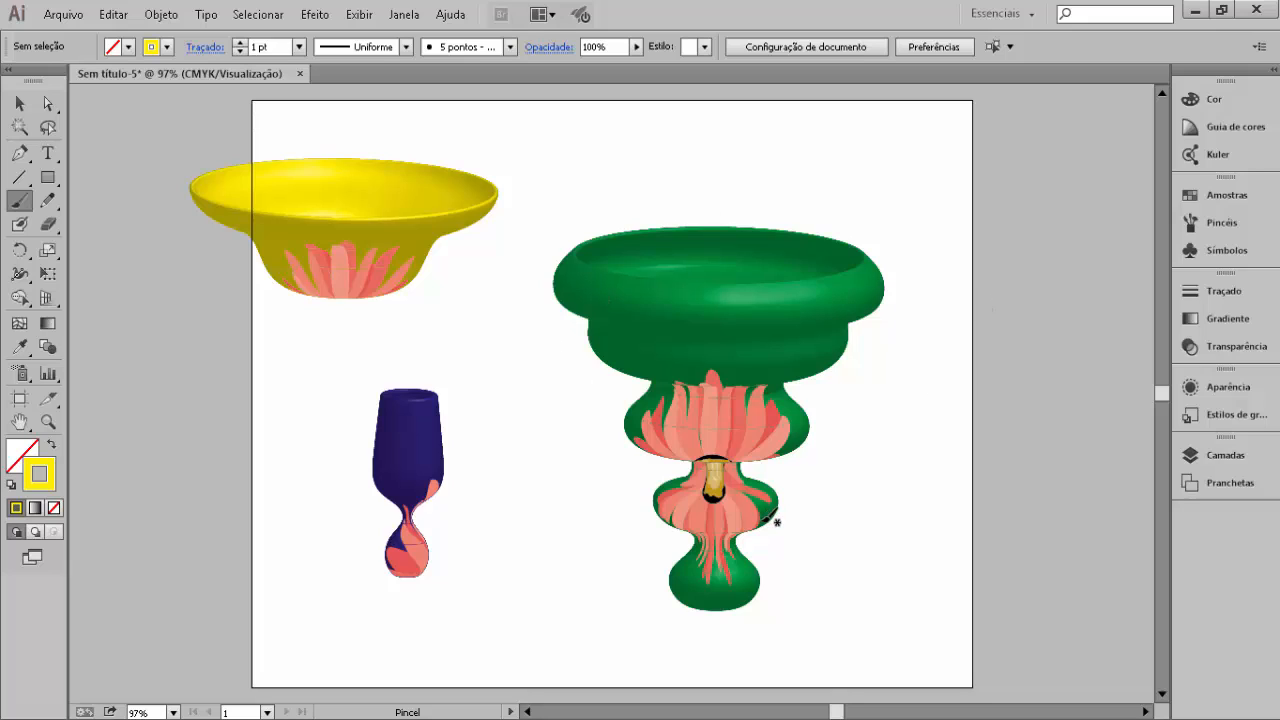
# Step: Select the green object, reopen its mapped 3D Revolve effect with the preview on, and accept the current settings
pyautogui.press('v')
pyautogui.click(789, 303)
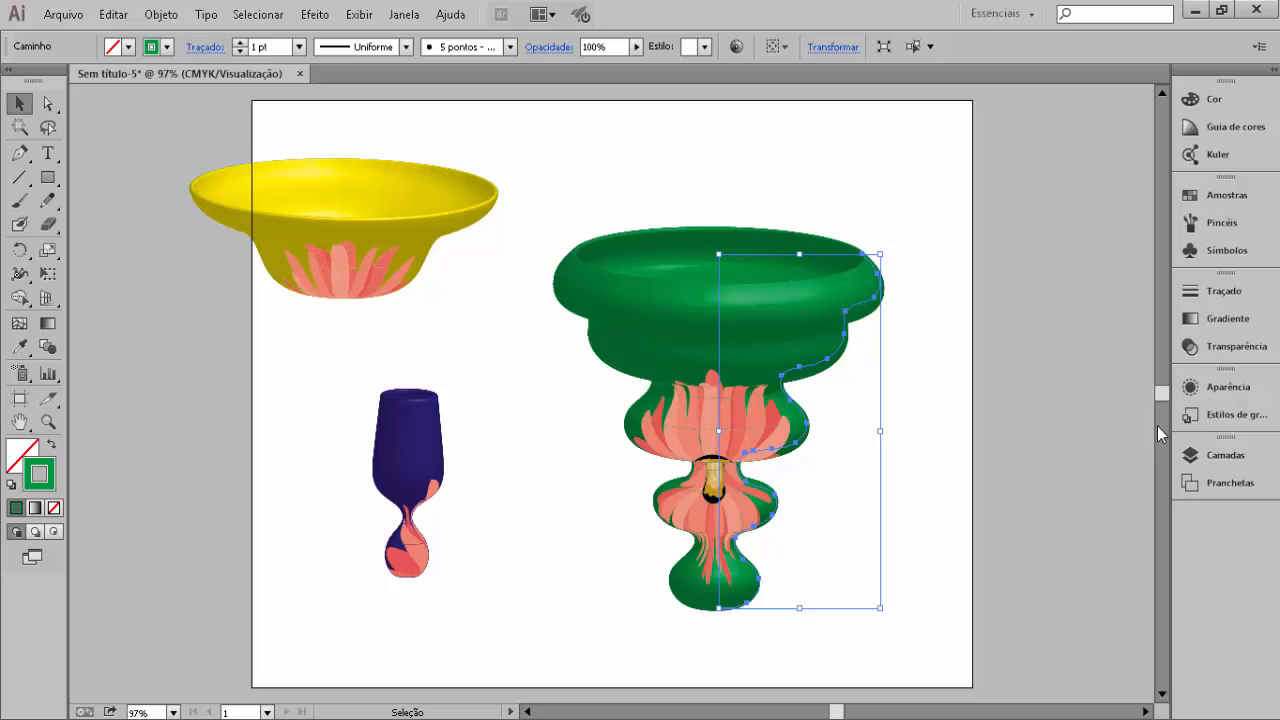
pyautogui.click(1194, 391)
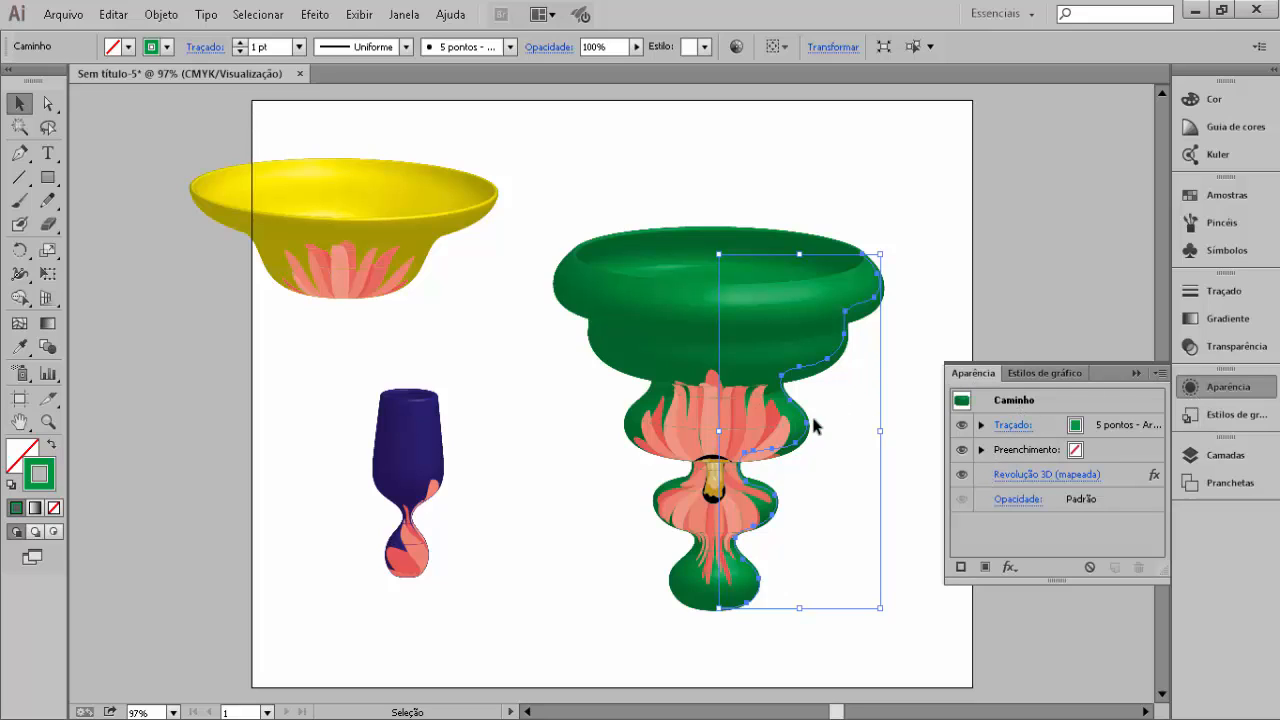
pyautogui.click(1059, 484)
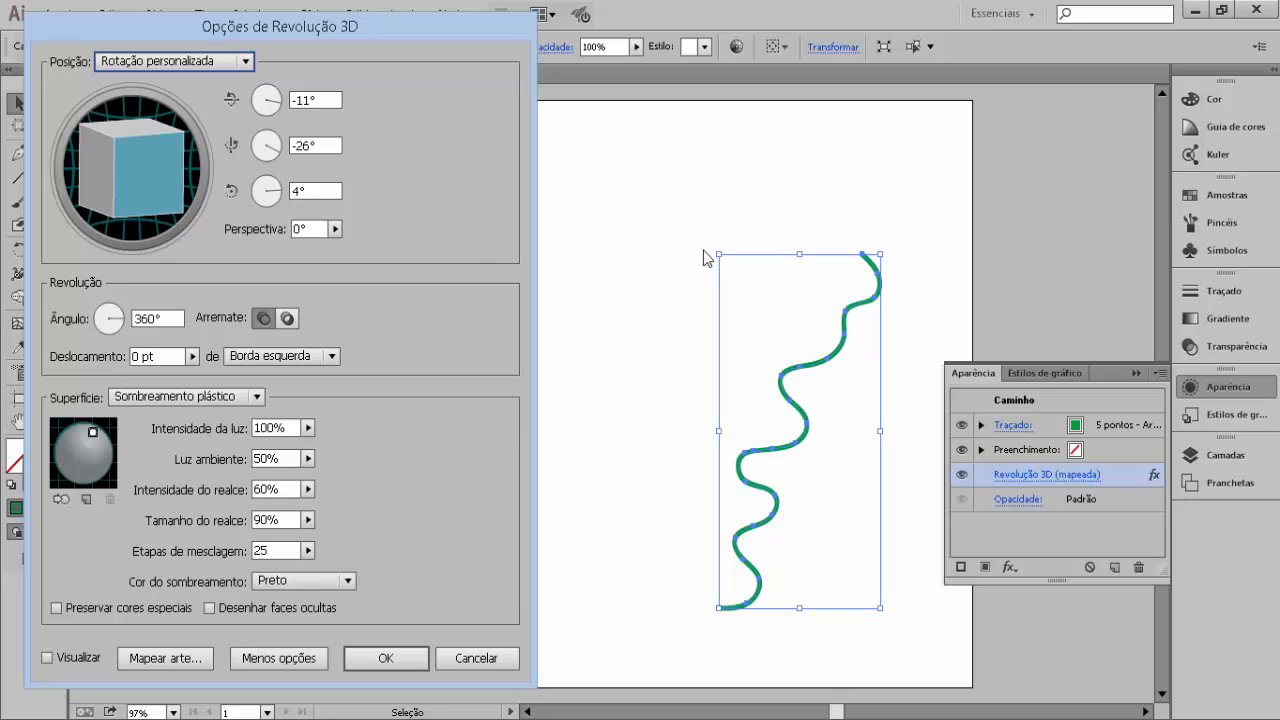
pyautogui.click(47, 658)
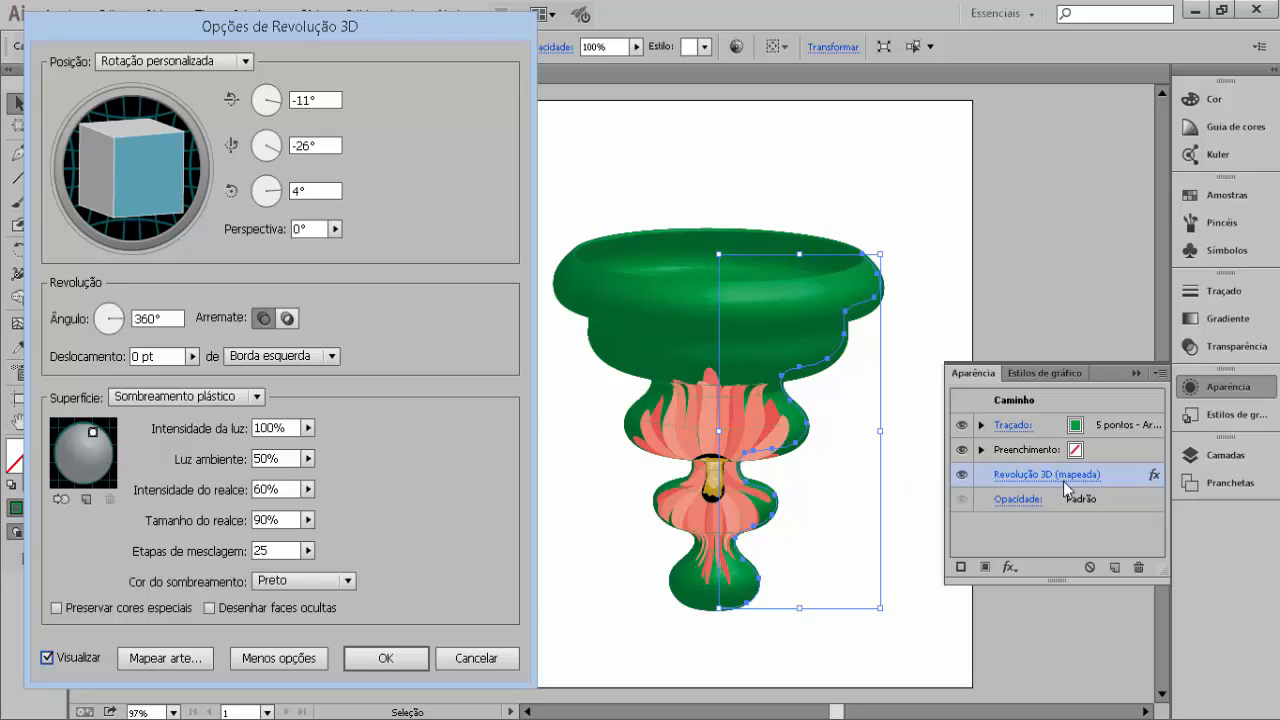
pyautogui.click(390, 662)
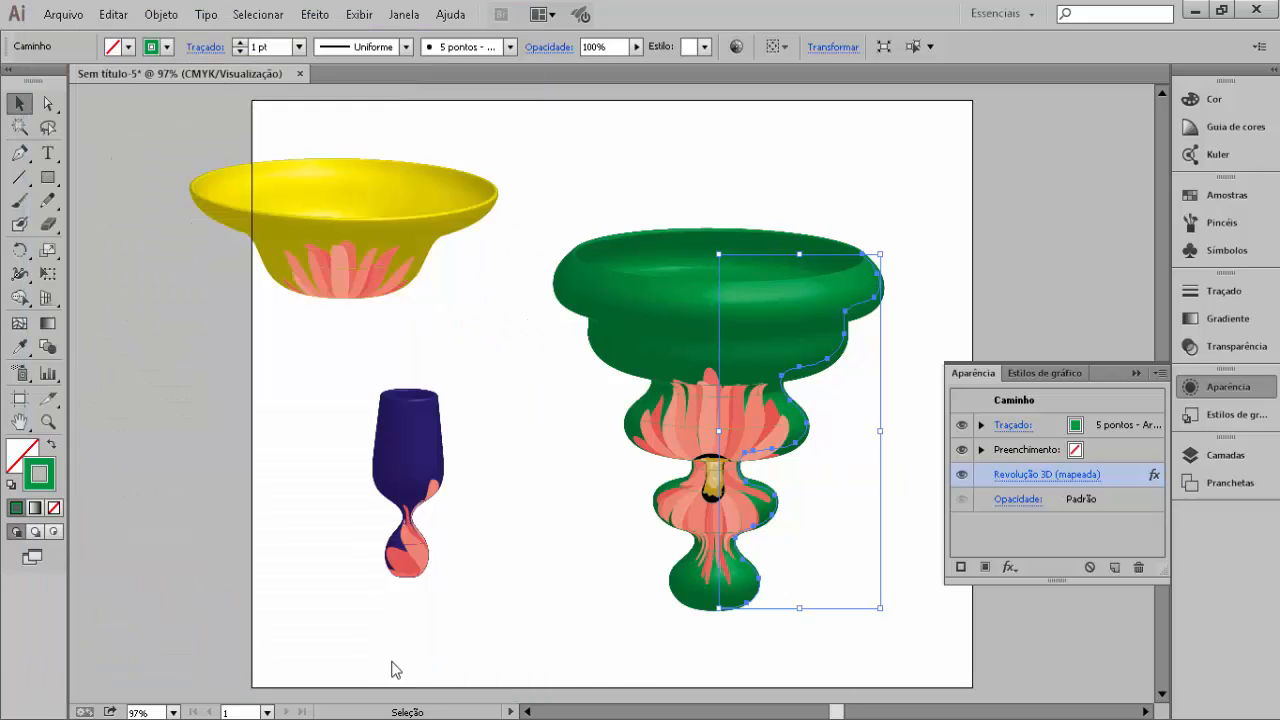
pyautogui.click(1137, 373)
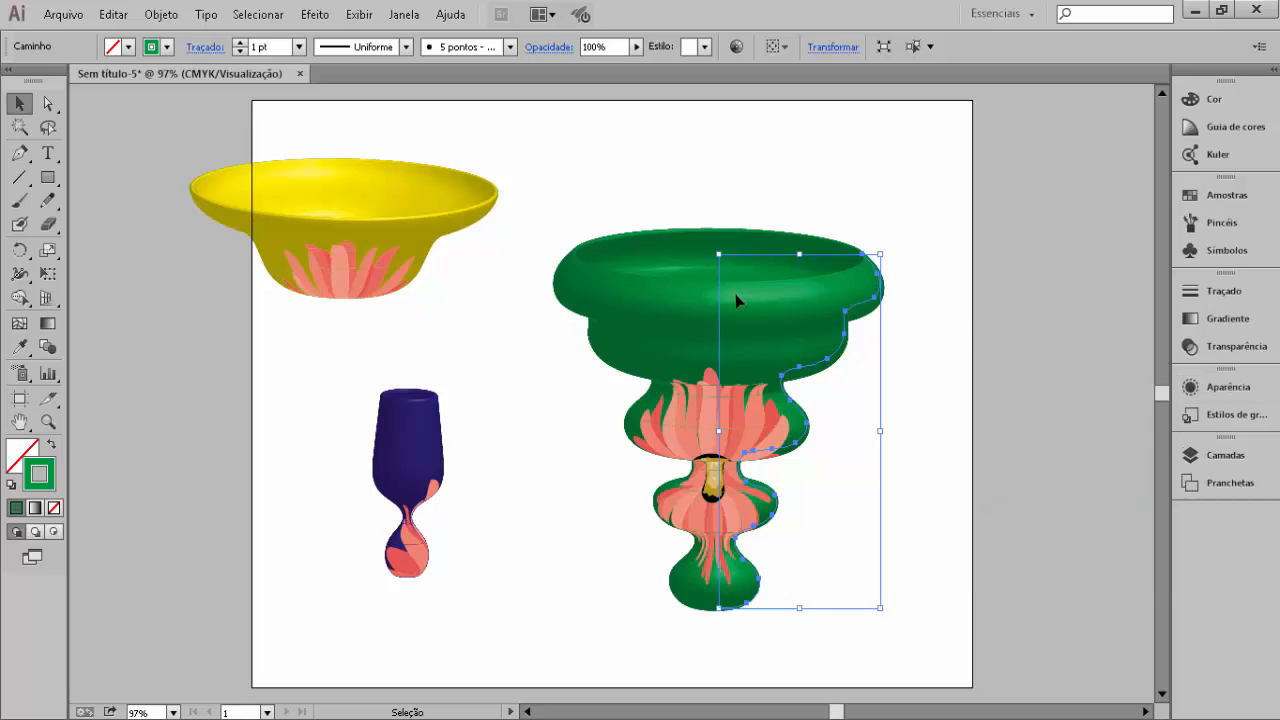
# Step: Try light blue, green and yellow as the large revolved object's stroke color, and settle on crimson red
pyautogui.click(1205, 101)
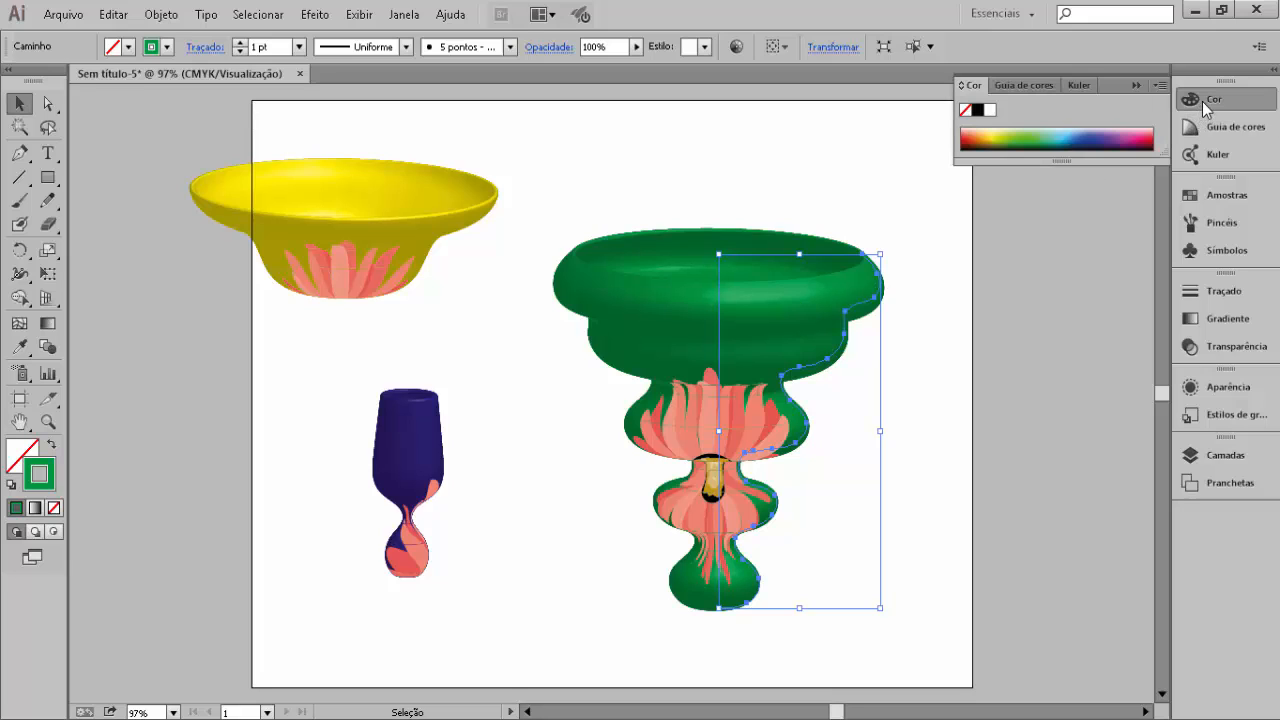
pyautogui.click(1067, 133)
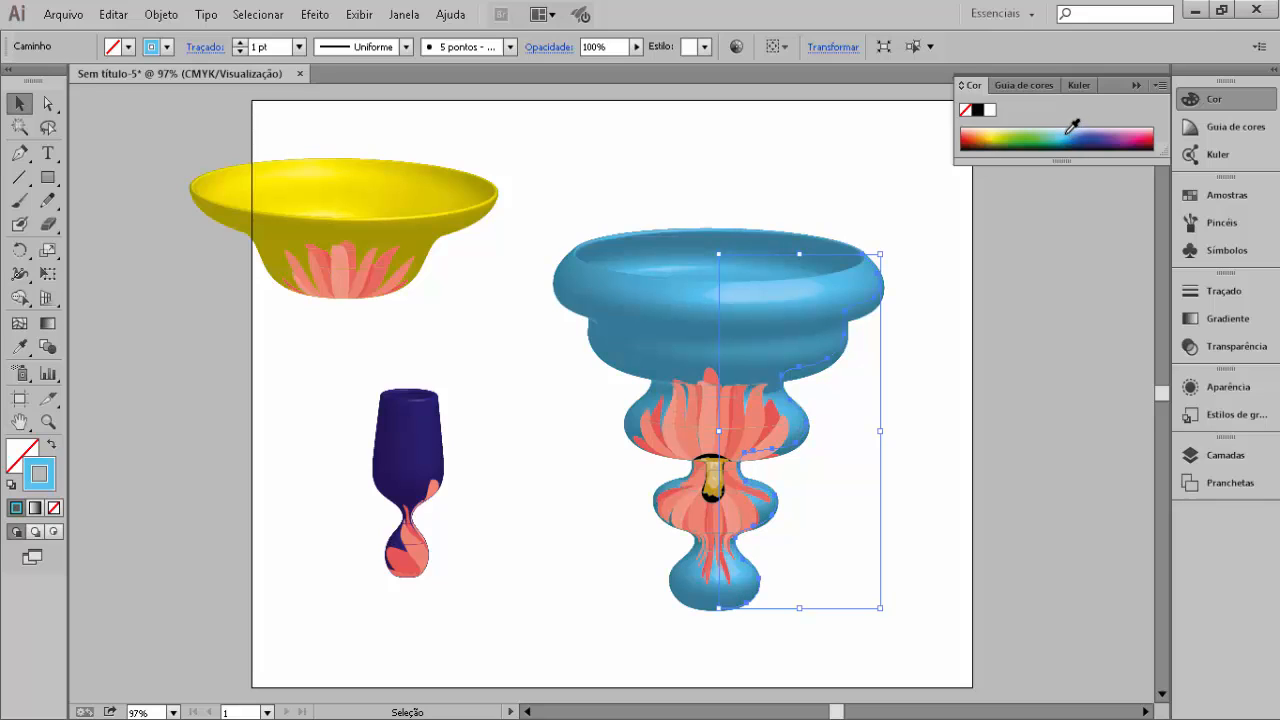
pyautogui.click(1029, 137)
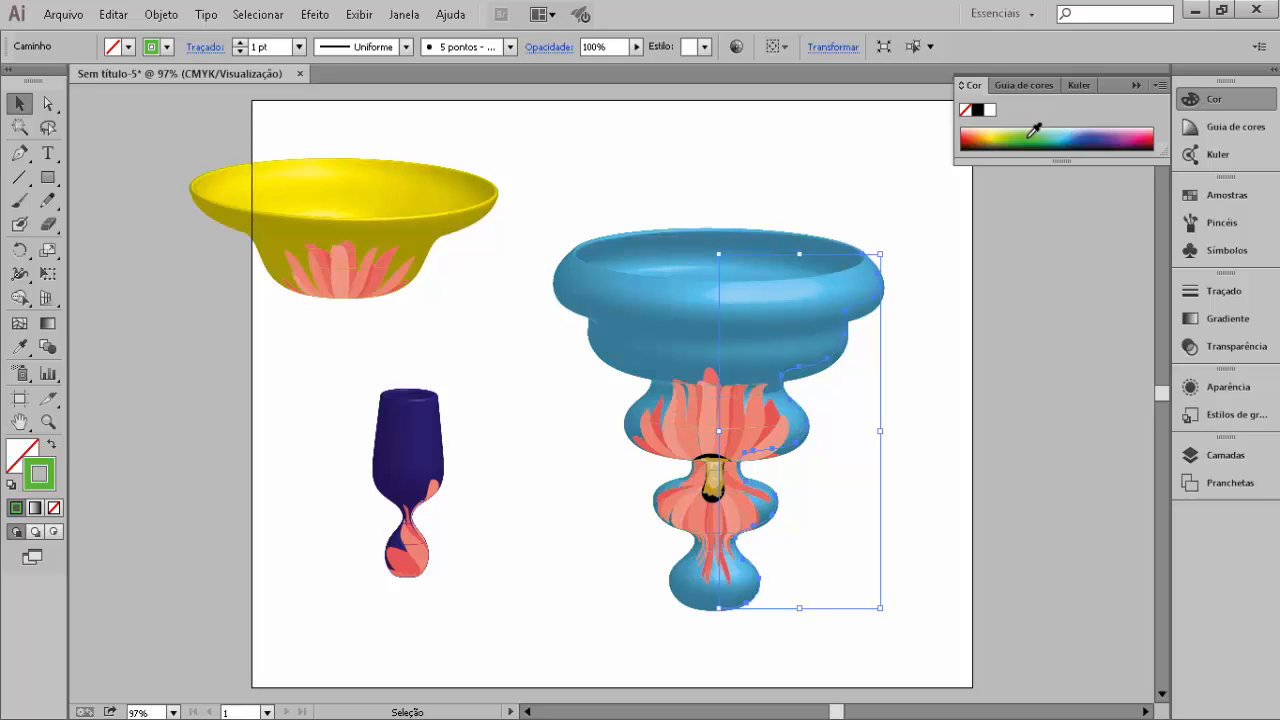
pyautogui.click(993, 137)
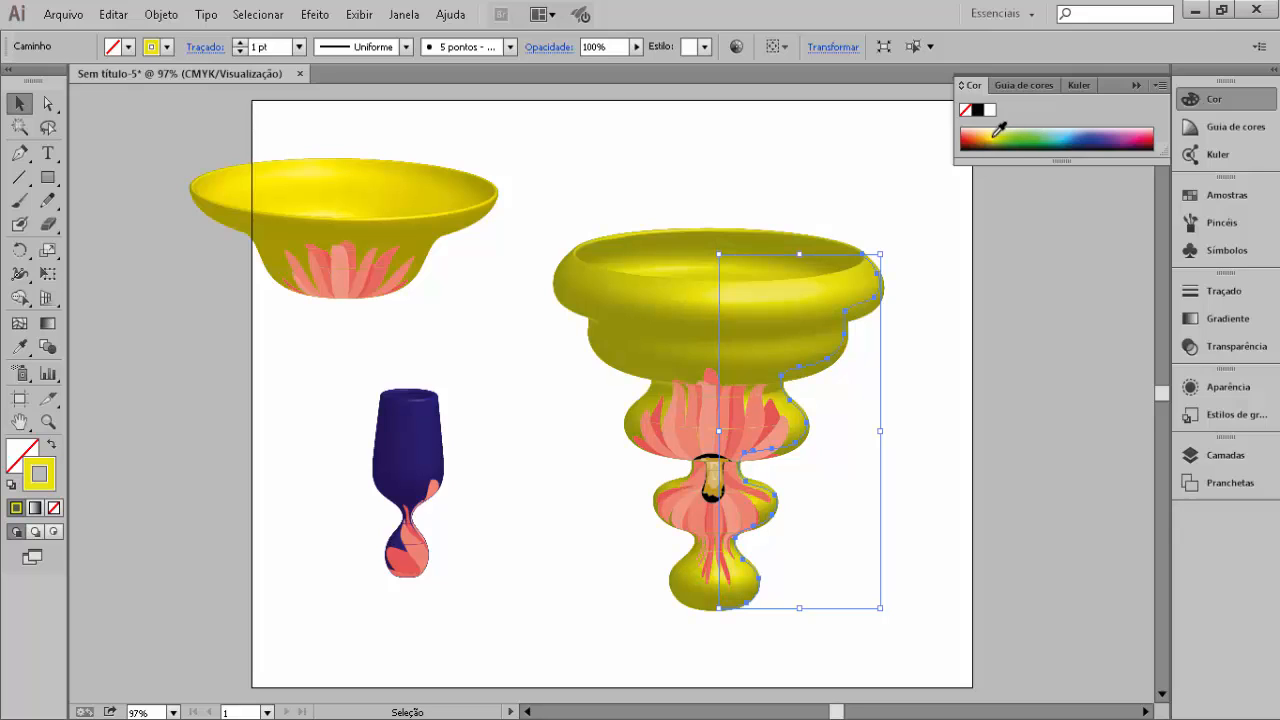
pyautogui.click(1151, 135)
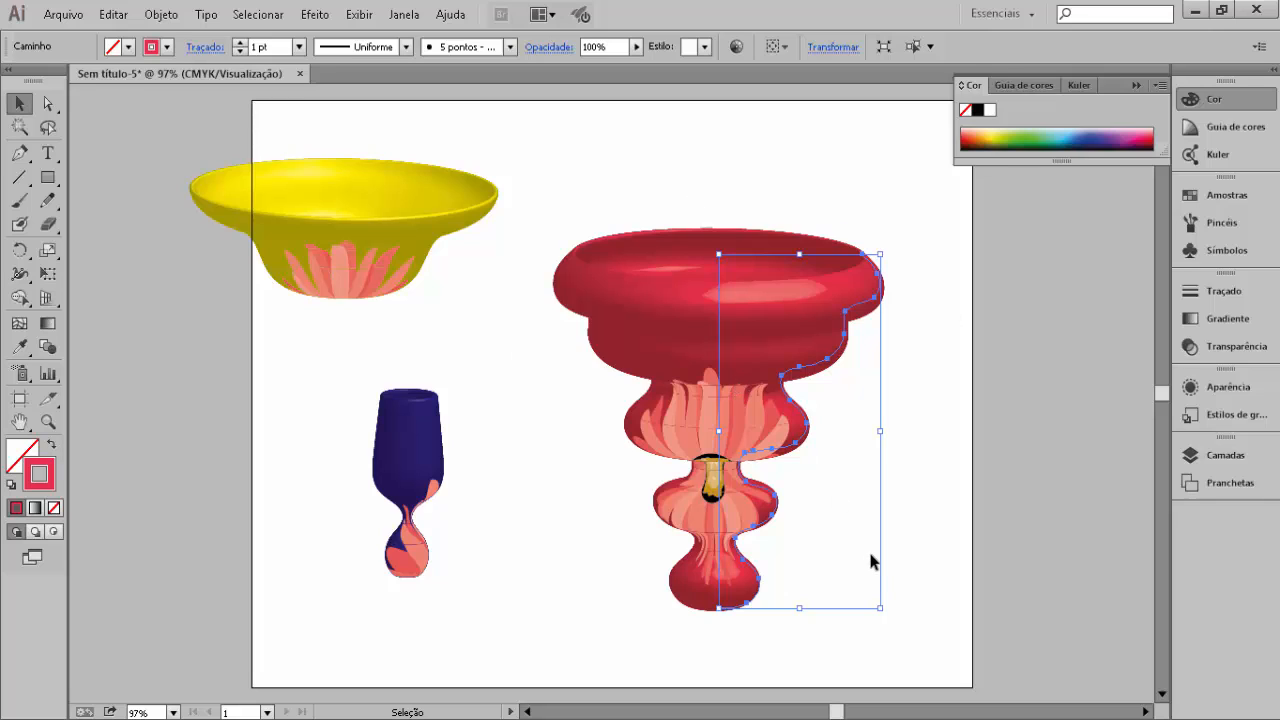
# Step: Shrink the red revolved object's path to about two thirds of its height, and enlarge it back to roughly its original size
pyautogui.moveTo(882, 607); pyautogui.dragTo(837, 503)
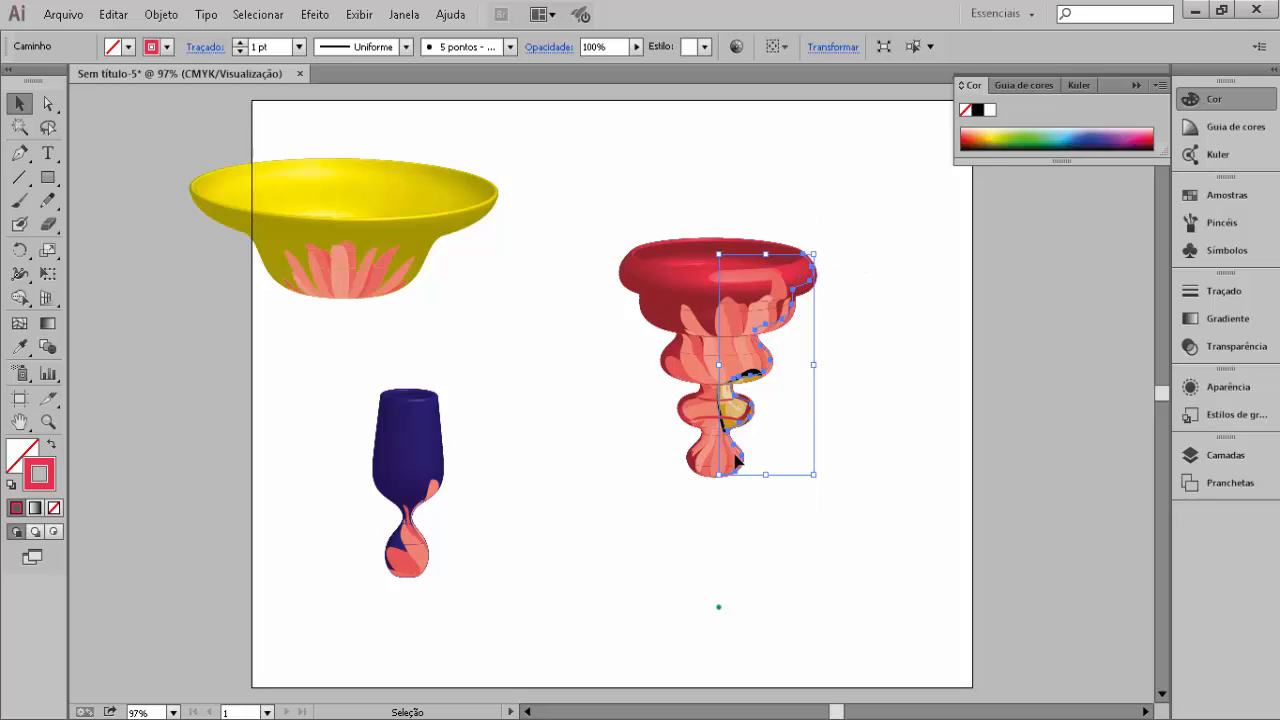
pyautogui.moveTo(813, 474); pyautogui.dragTo(903, 608)
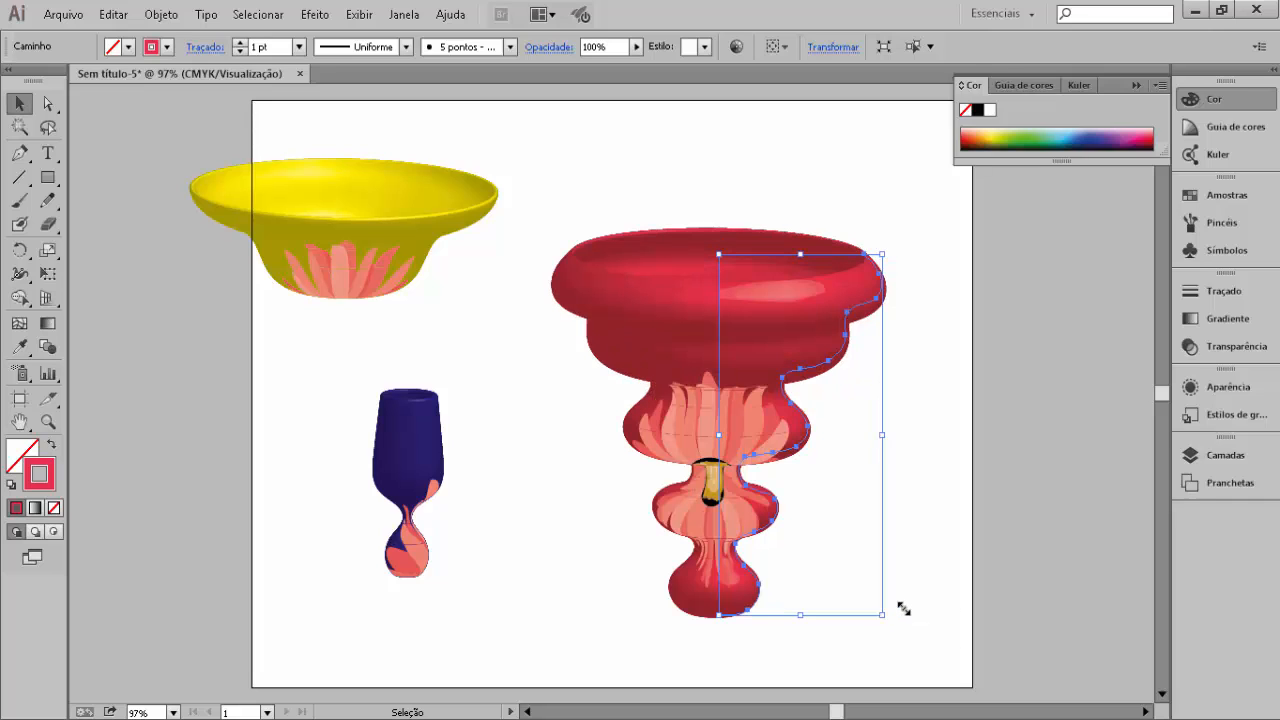